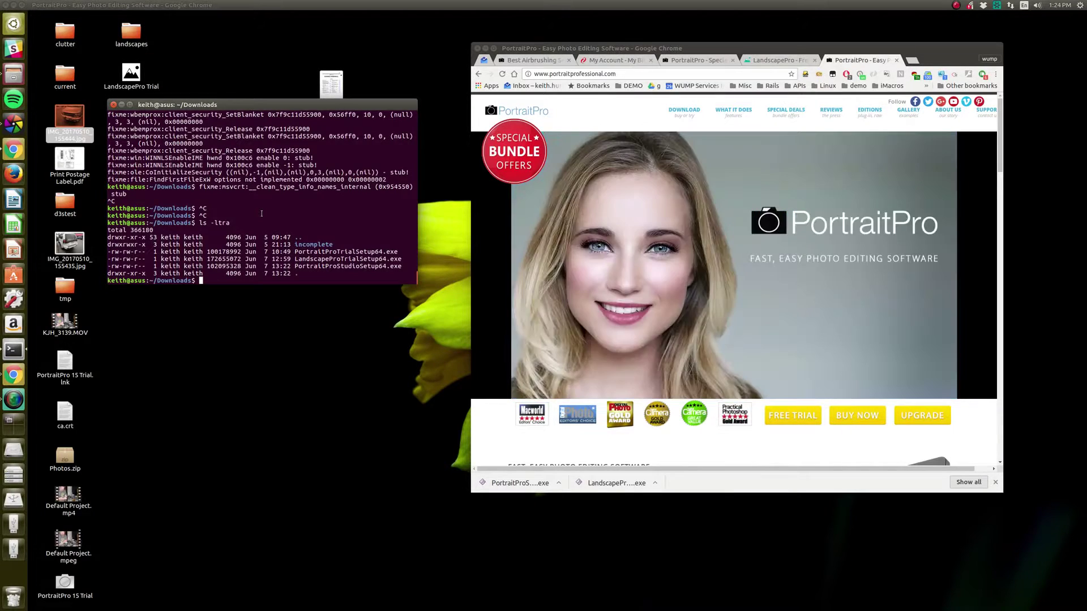
pyautogui.write('wine --v')
pyautogui.write('ersion')
# - Check the installed Wine version and start PortraitProStudioSetup64.exe under Wine
pyautogui.press('Return')
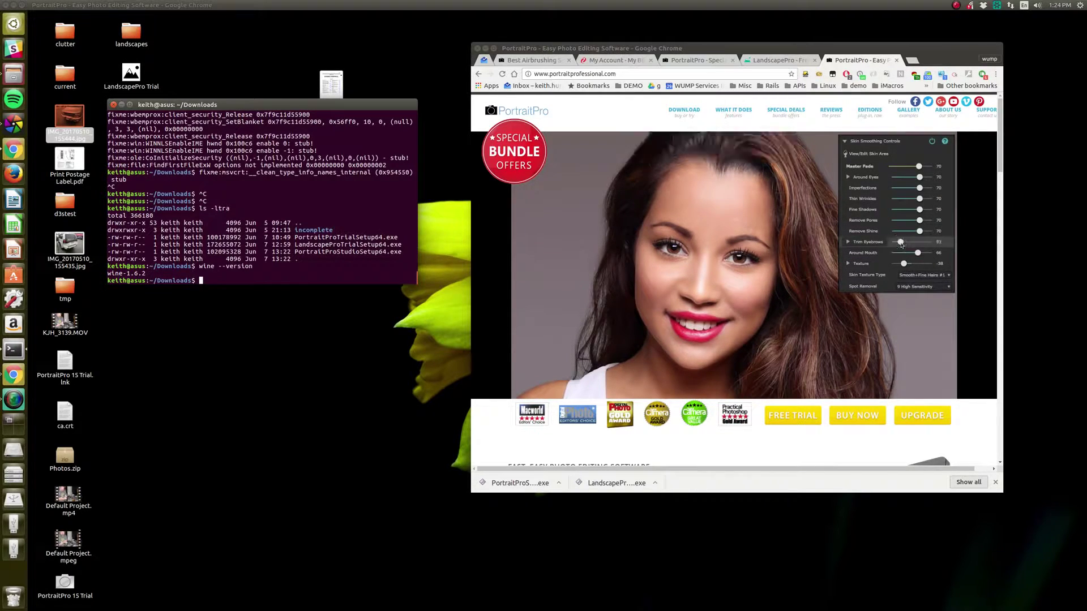
pyautogui.write('wine')
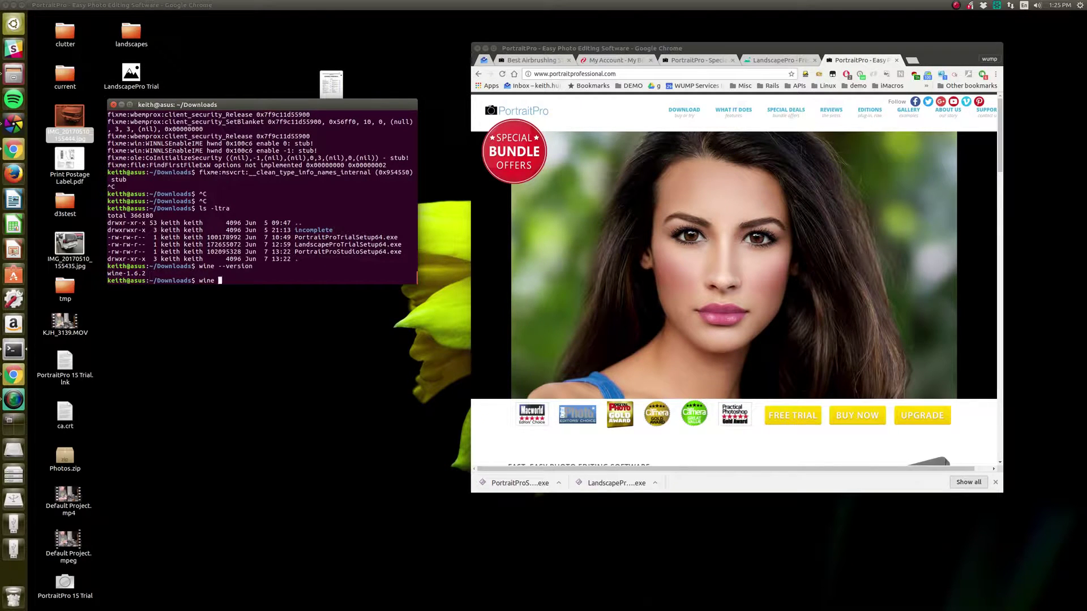
pyautogui.write('PortraitPro')
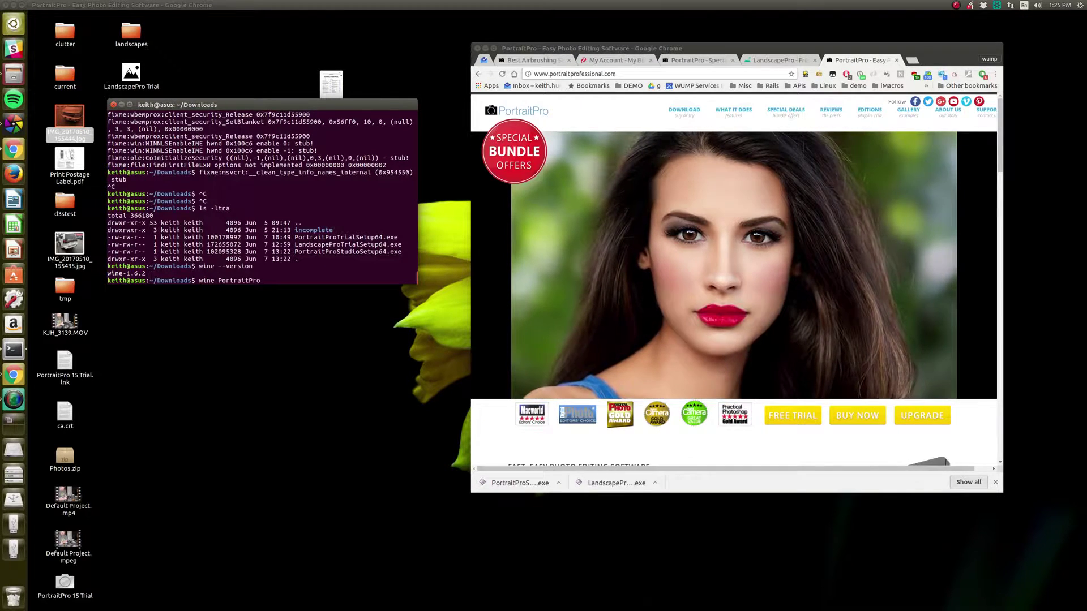
pyautogui.write('S')
pyautogui.press('Tab')
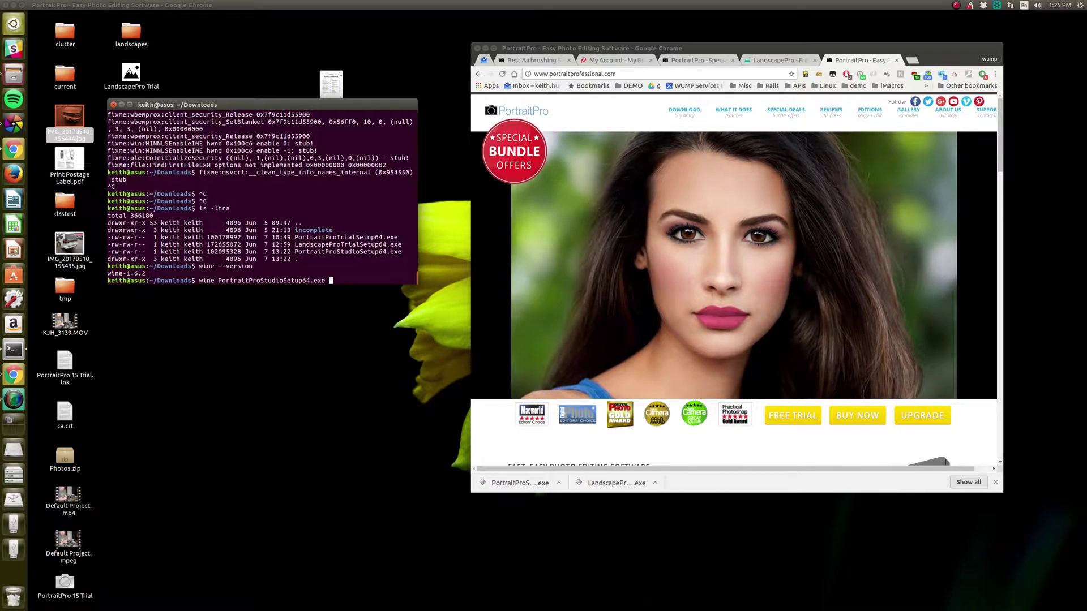
# - Launch the installer in English and accept the license agreement
pyautogui.press('Return')
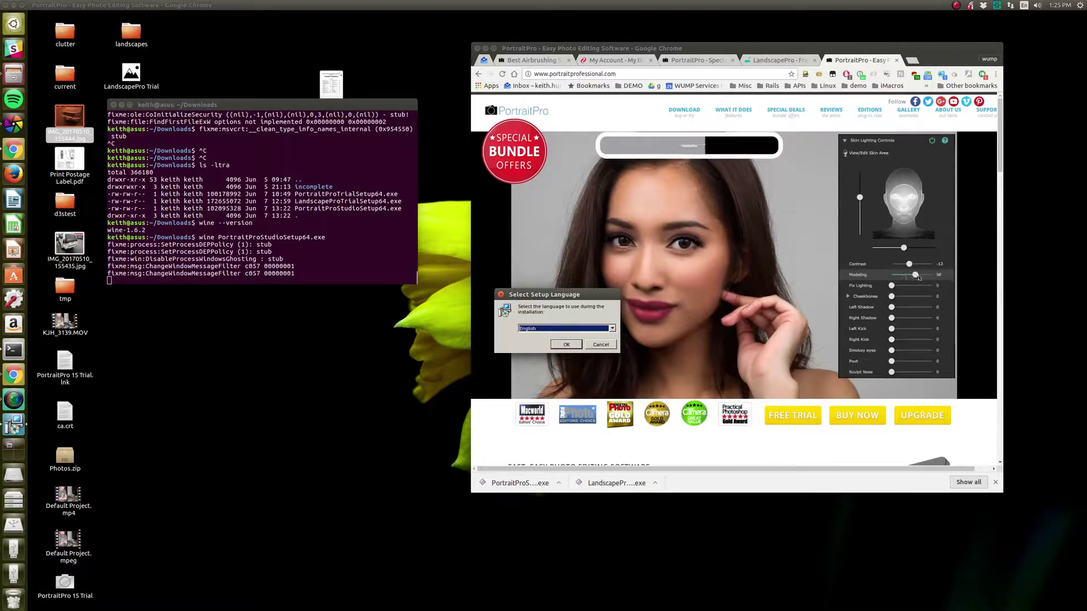
pyautogui.click(565, 346)
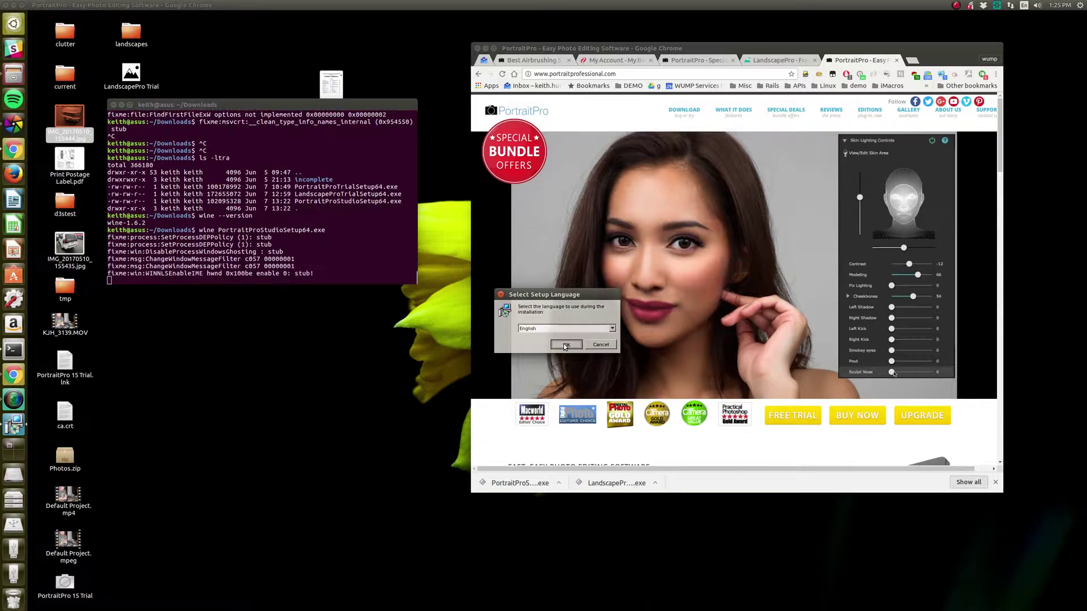
pyautogui.click(513, 369)
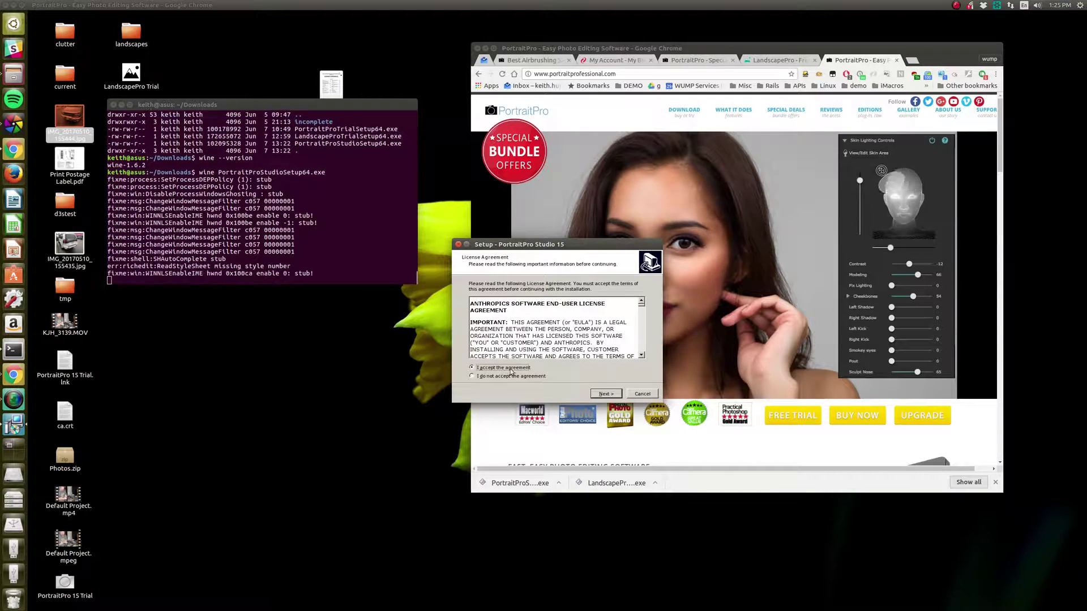
pyautogui.click(606, 394)
# - Install with the default folders, skip the Photoshop plugin installer, and launch PortraitPro
pyautogui.click(608, 395)
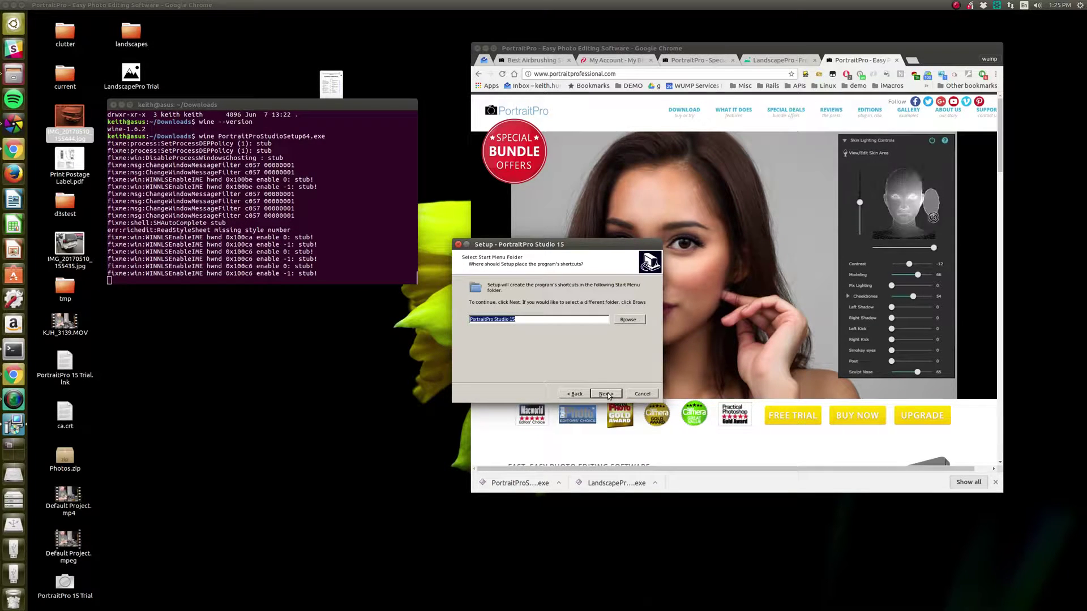
pyautogui.click(605, 395)
pyautogui.click(605, 394)
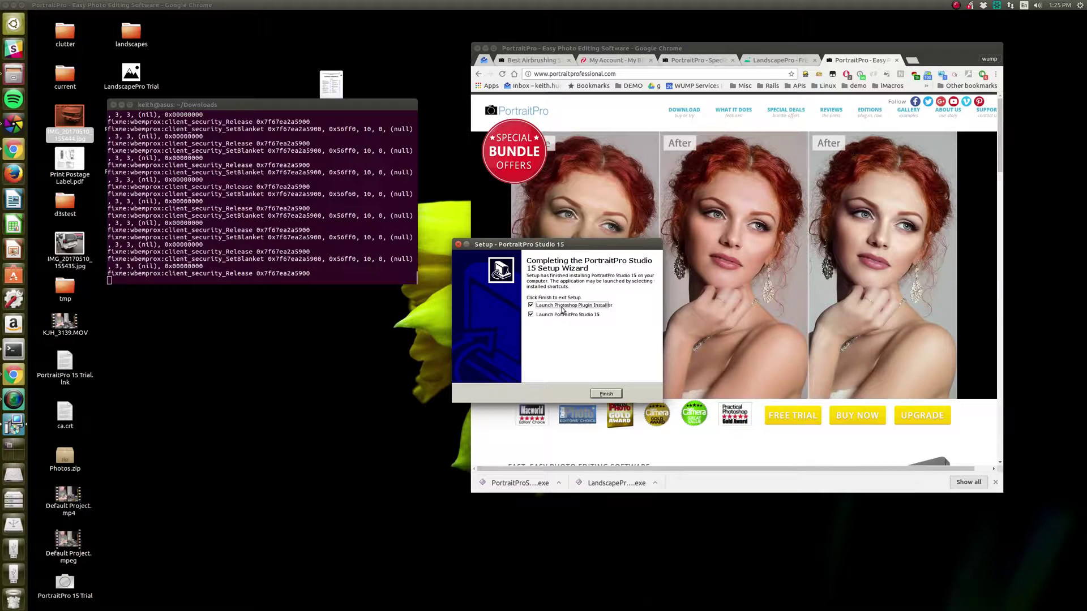
pyautogui.click(531, 306)
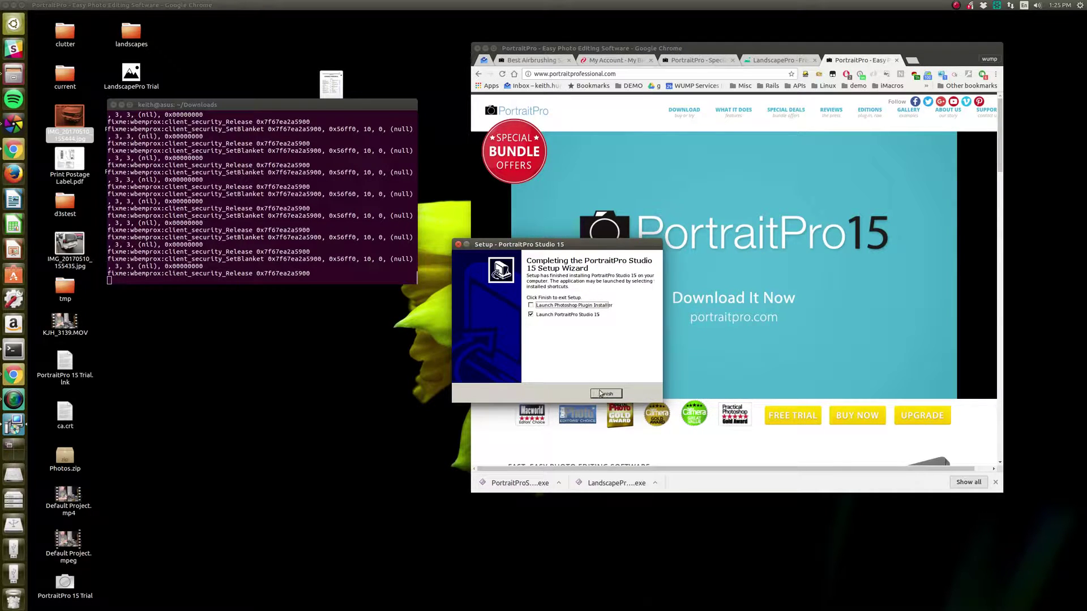
pyautogui.click(605, 395)
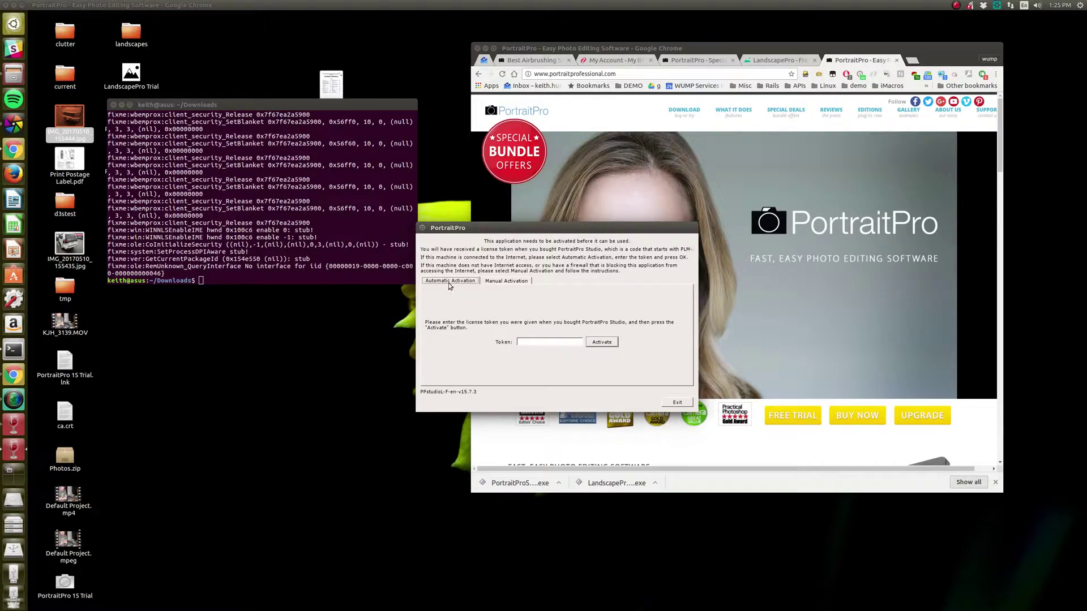
# - Compare the Manual and Automatic activation options, then activate with the license token
pyautogui.click(508, 281)
pyautogui.click(466, 281)
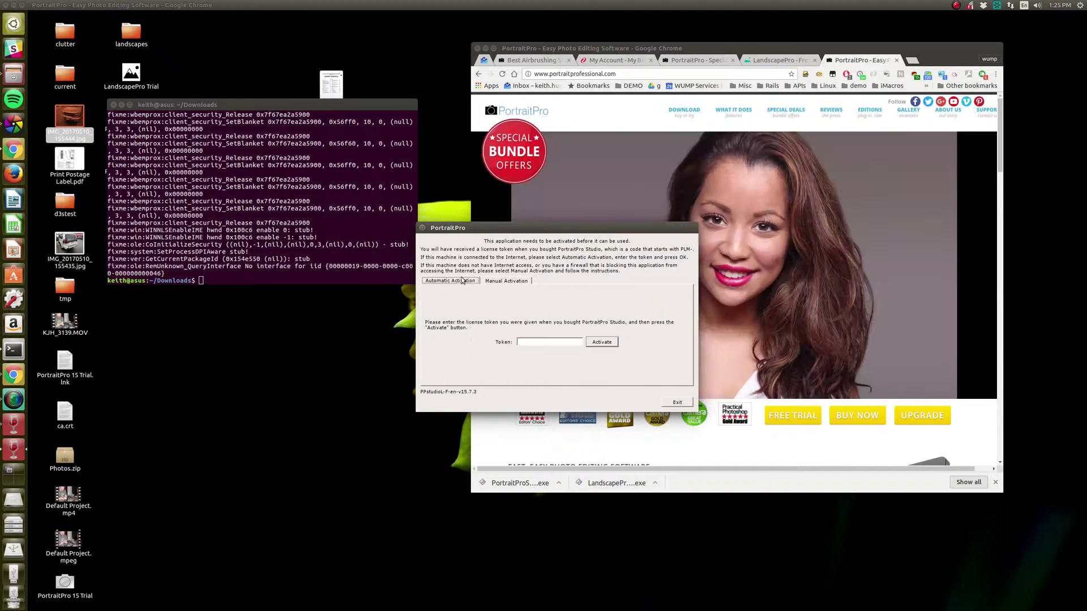
pyautogui.click(498, 283)
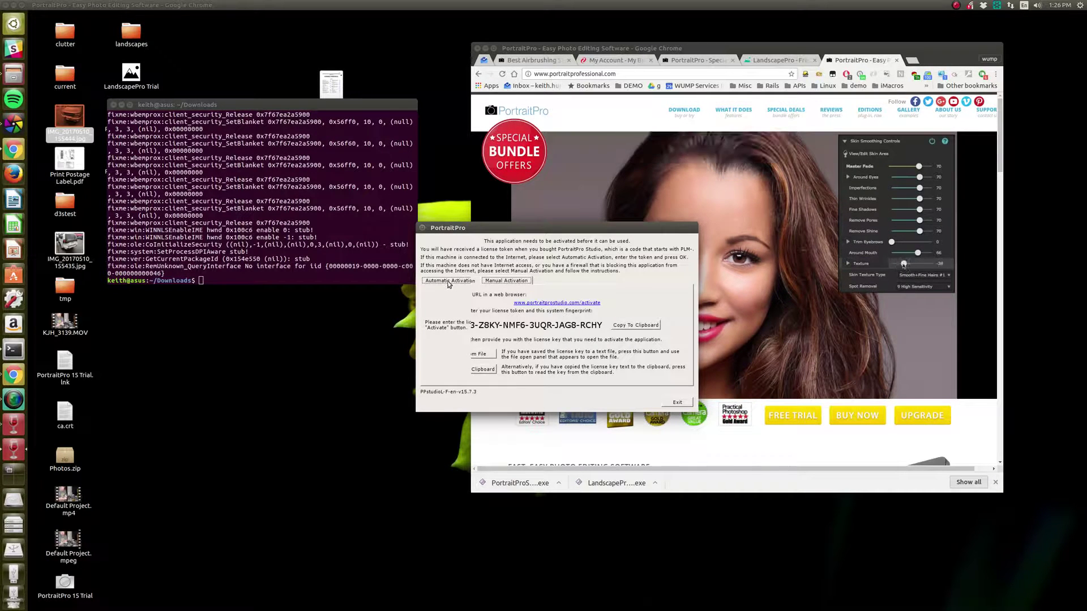
pyautogui.click(448, 281)
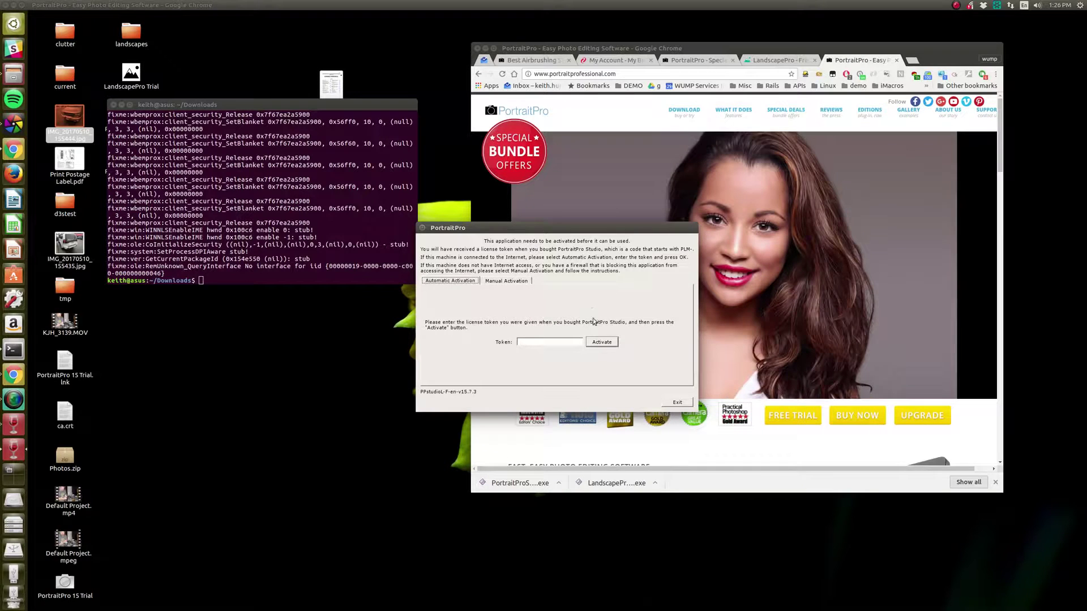
pyautogui.click(539, 341)
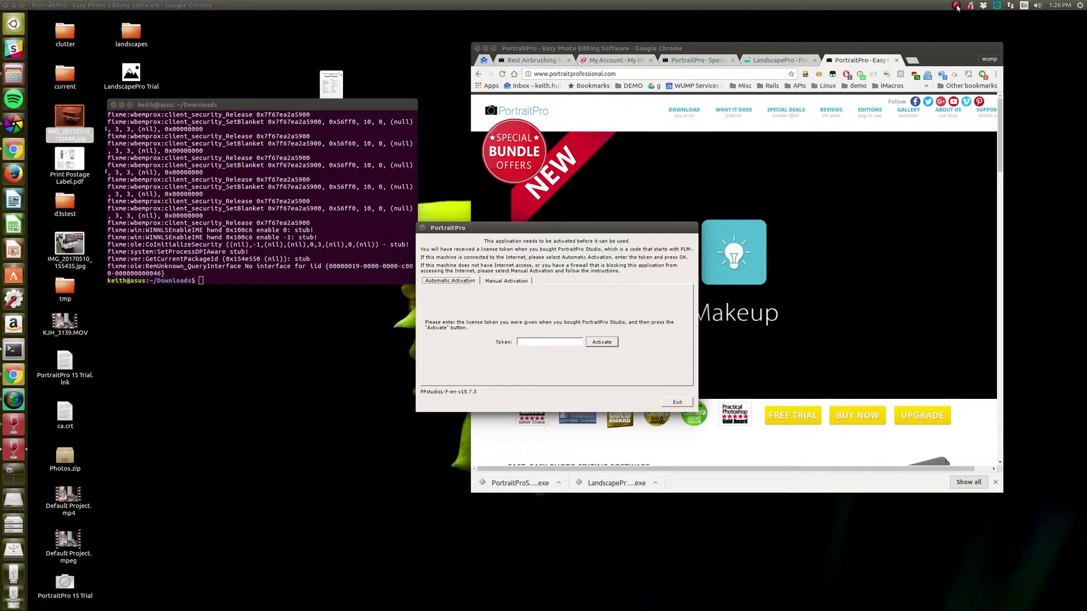
pyautogui.click(957, 6)
pyautogui.click(985, 31)
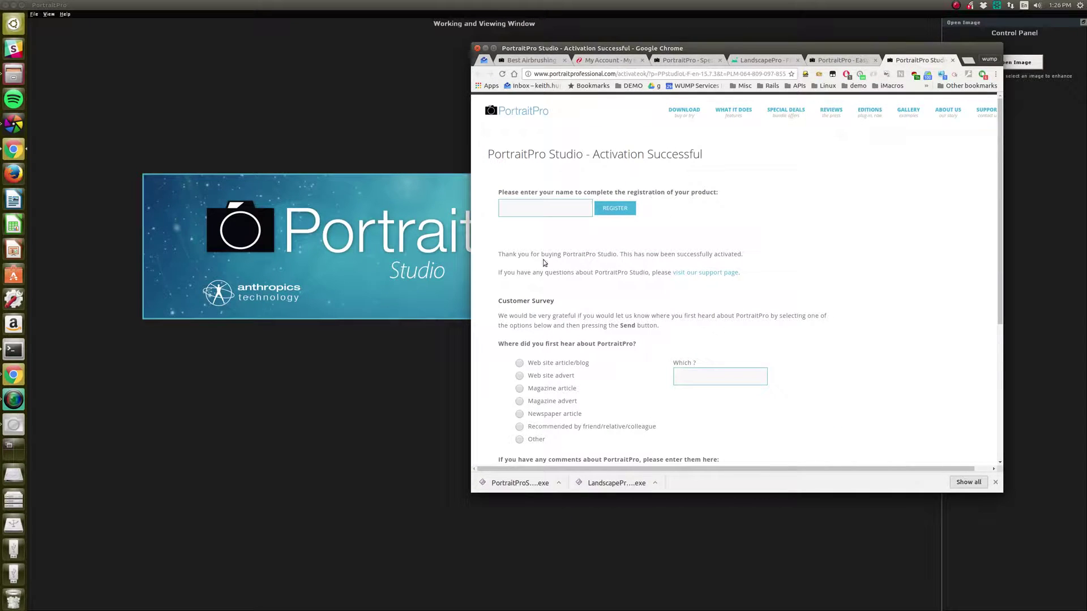
# - Raise the PortraitPro window above Chrome and Alt+Tab between windows
pyautogui.click(398, 246)
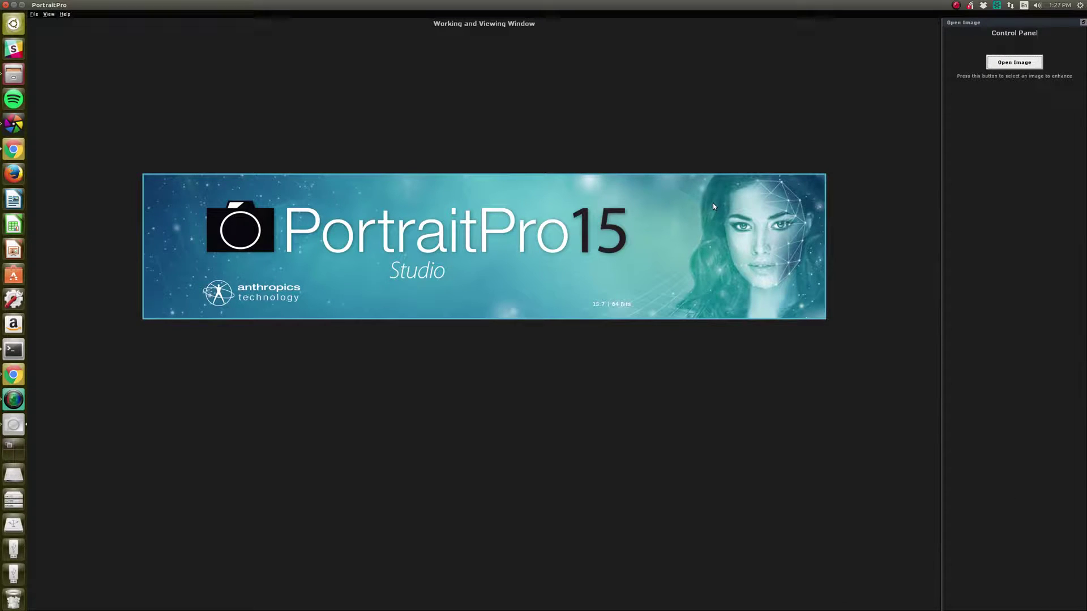
pyautogui.hotkey('alt', 'Tab')
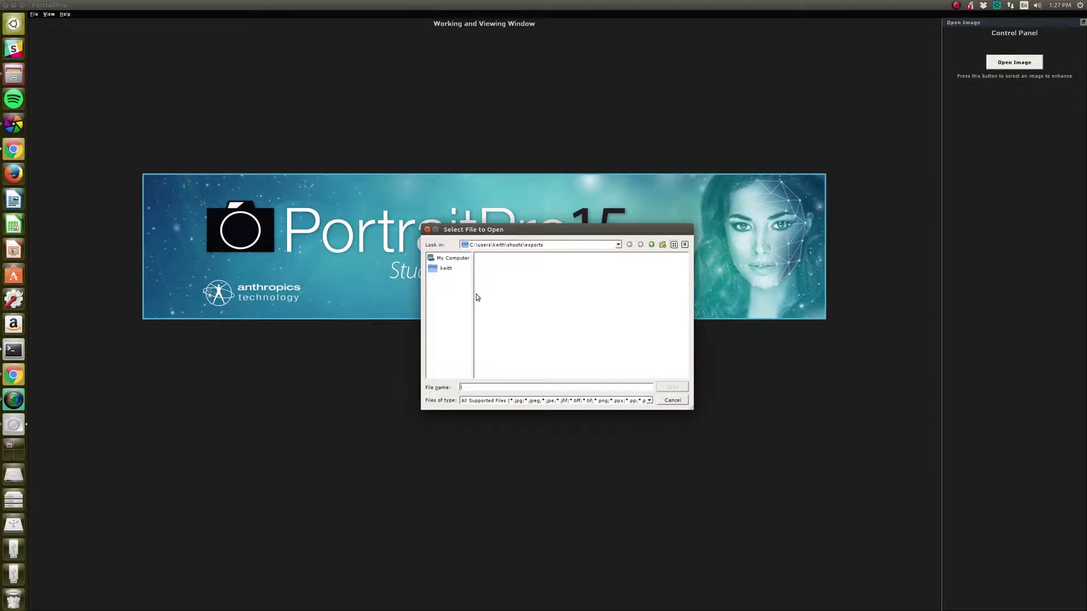
# - Browse to My Pictures and set the file-type filter to show all files
pyautogui.click(451, 272)
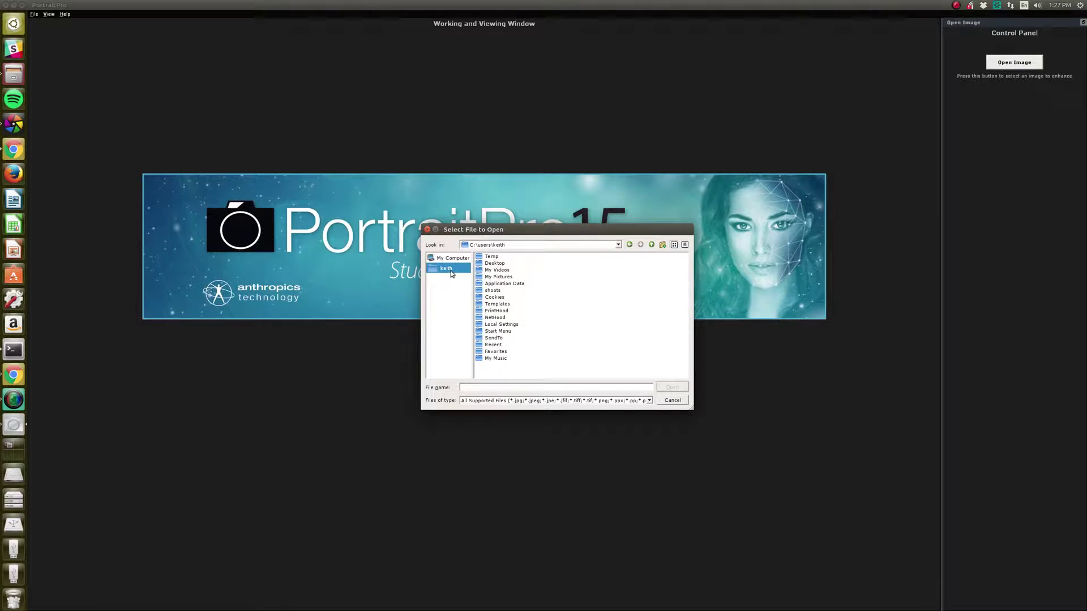
pyautogui.doubleClick(502, 276)
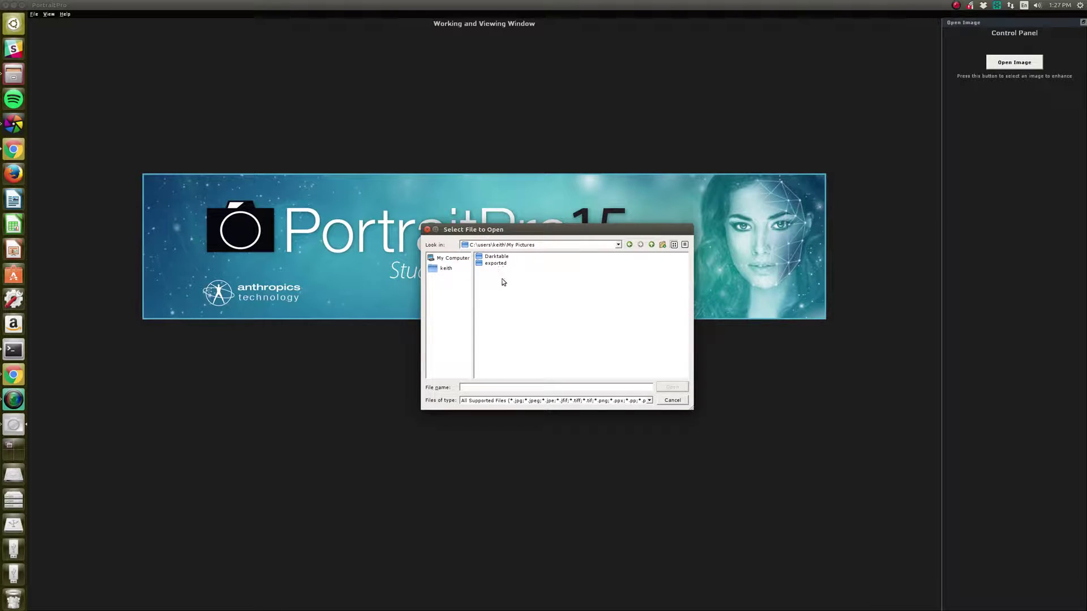
pyautogui.click(530, 405)
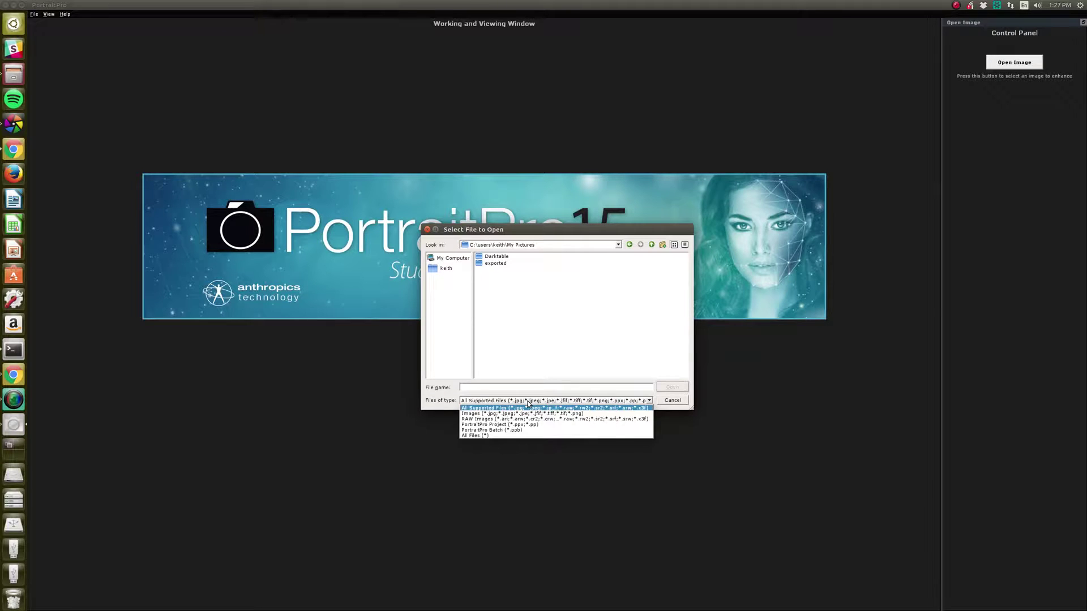
pyautogui.click(523, 435)
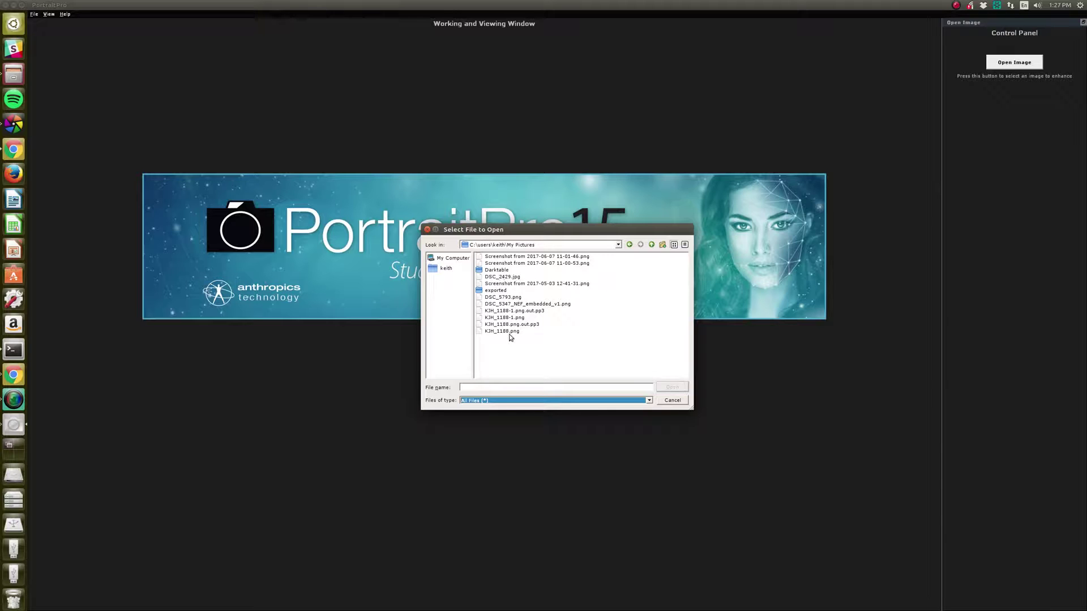
pyautogui.click(501, 401)
pyautogui.click(502, 408)
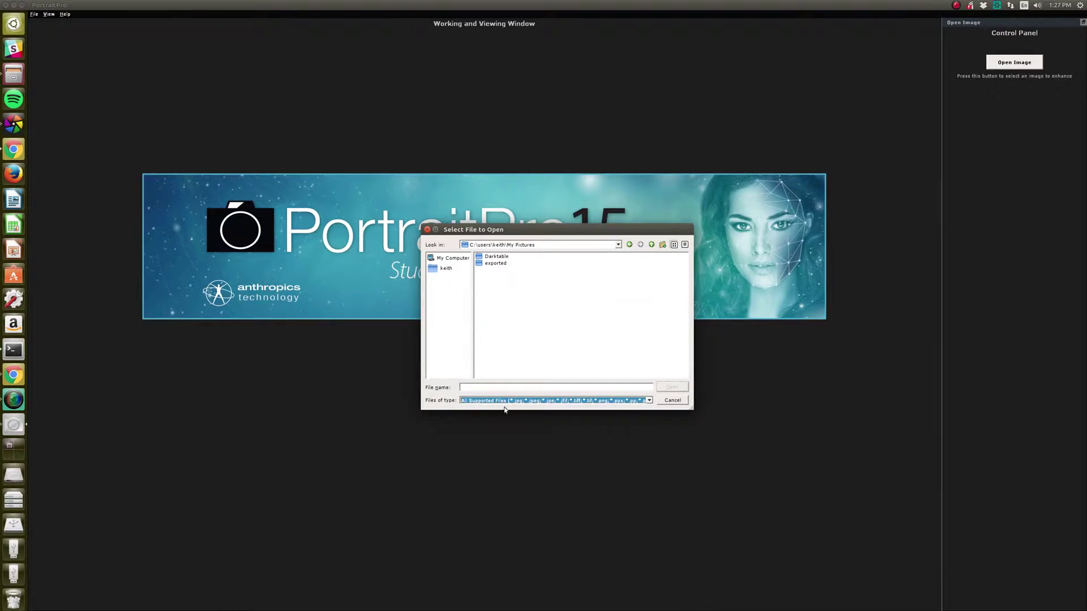
pyautogui.click(511, 405)
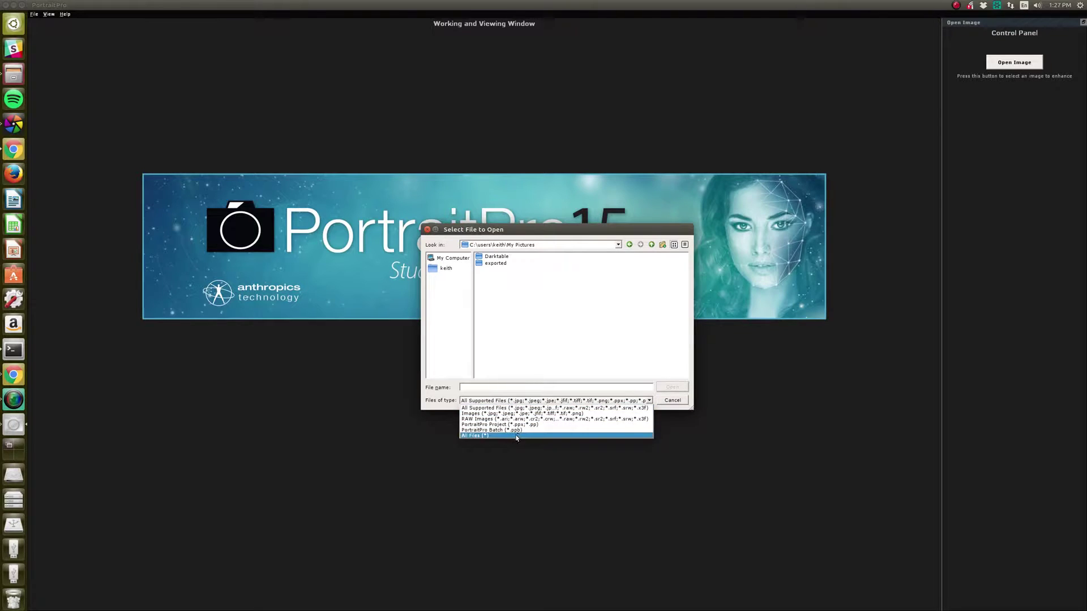
pyautogui.click(515, 436)
# - Try several images, then open DSC_2429.jpg
pyautogui.click(546, 263)
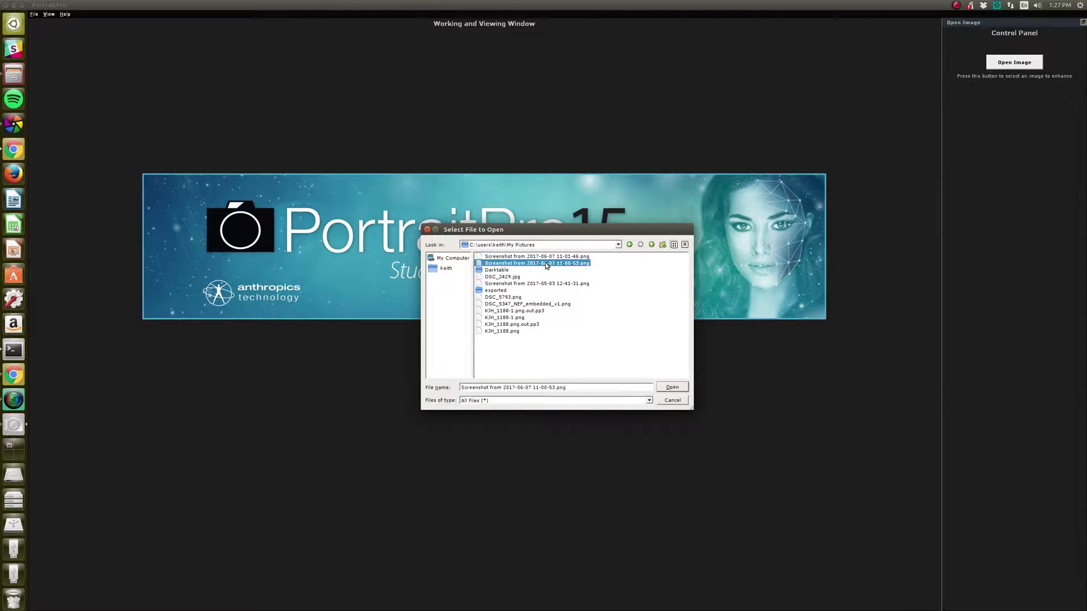
pyautogui.click(517, 297)
pyautogui.click(508, 318)
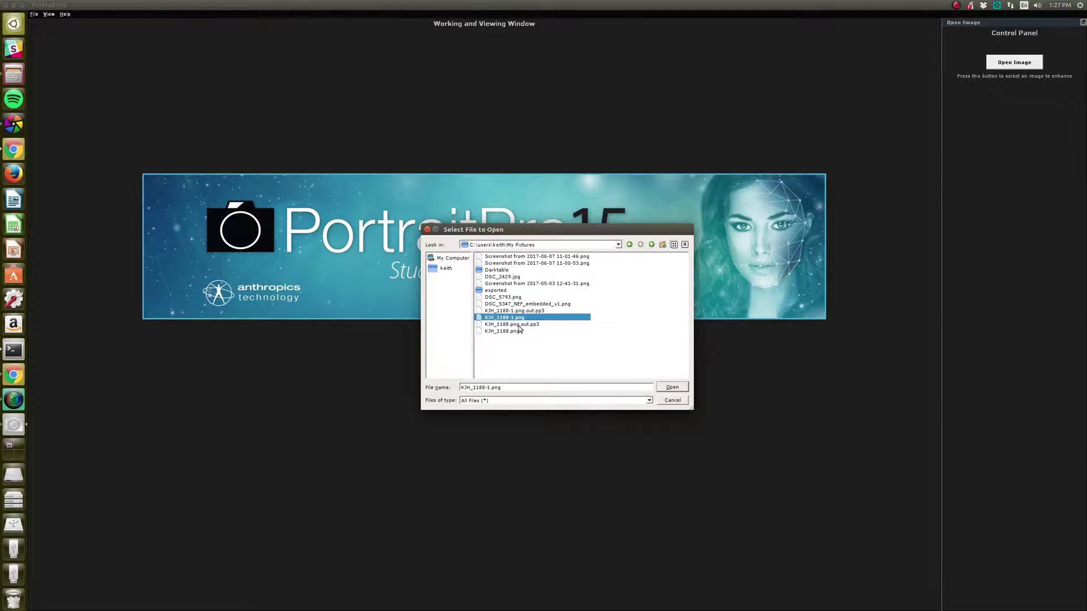
pyautogui.click(511, 298)
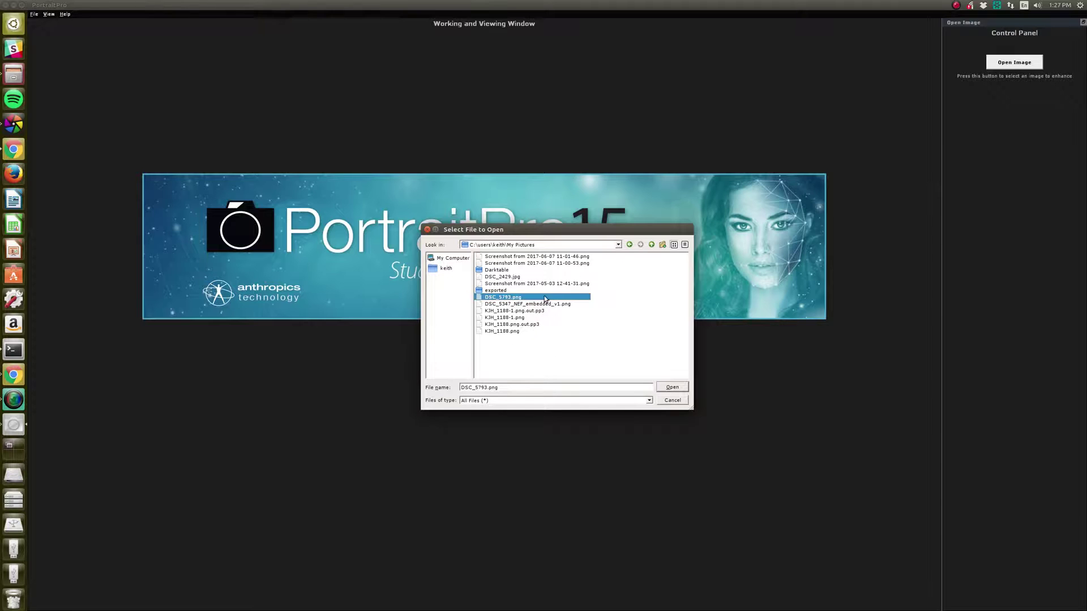
pyautogui.click(514, 278)
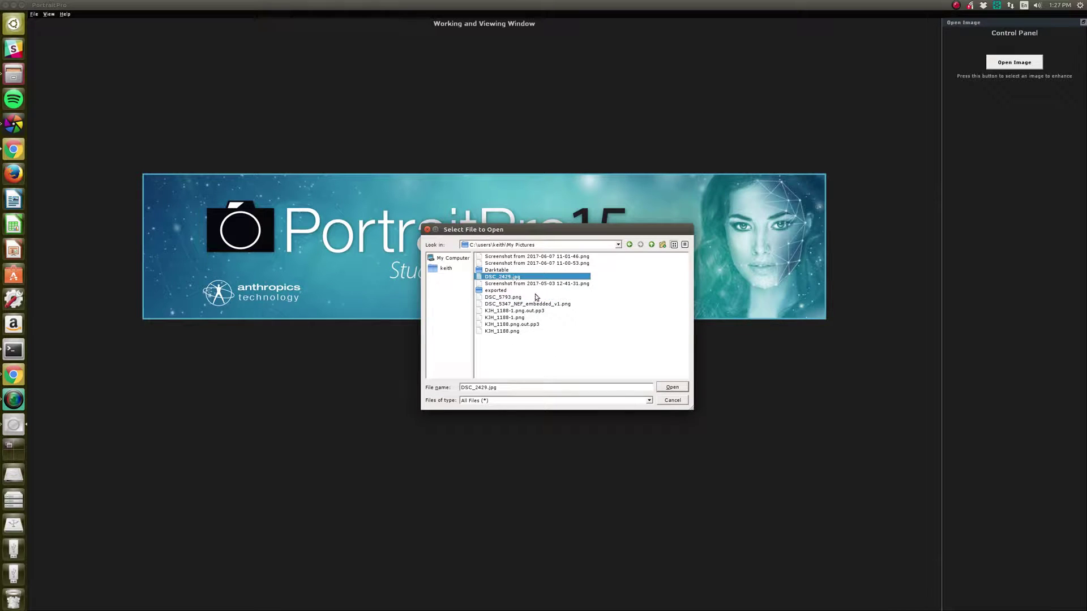
pyautogui.doubleClick(506, 279)
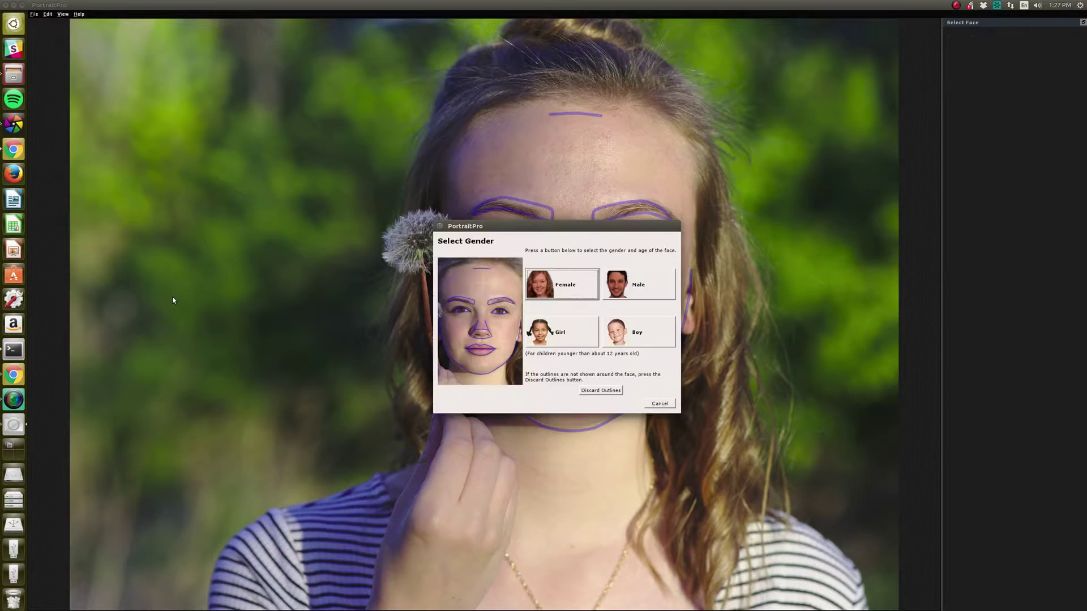
# - Apply the Female Standard look, switch to Touch Up, then exit PortraitPro
pyautogui.click(563, 293)
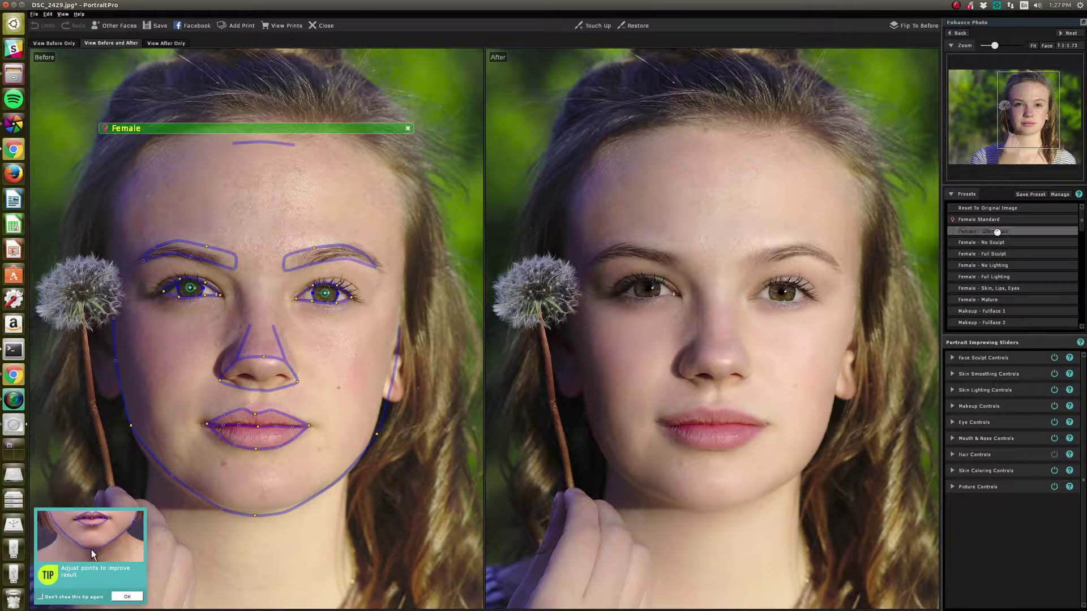
pyautogui.click(999, 220)
pyautogui.click(999, 221)
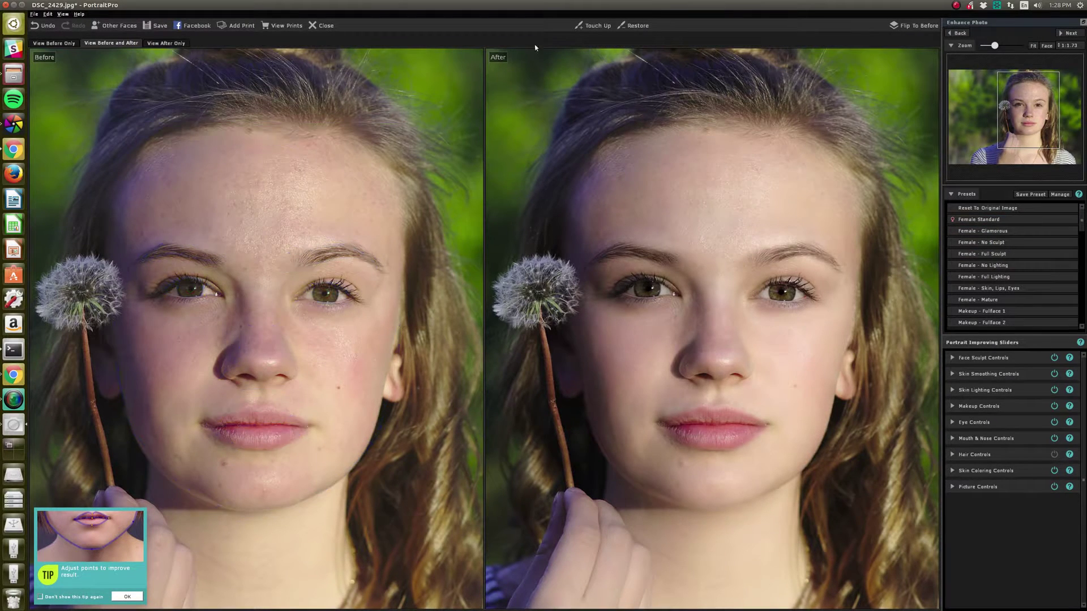
pyautogui.click(594, 24)
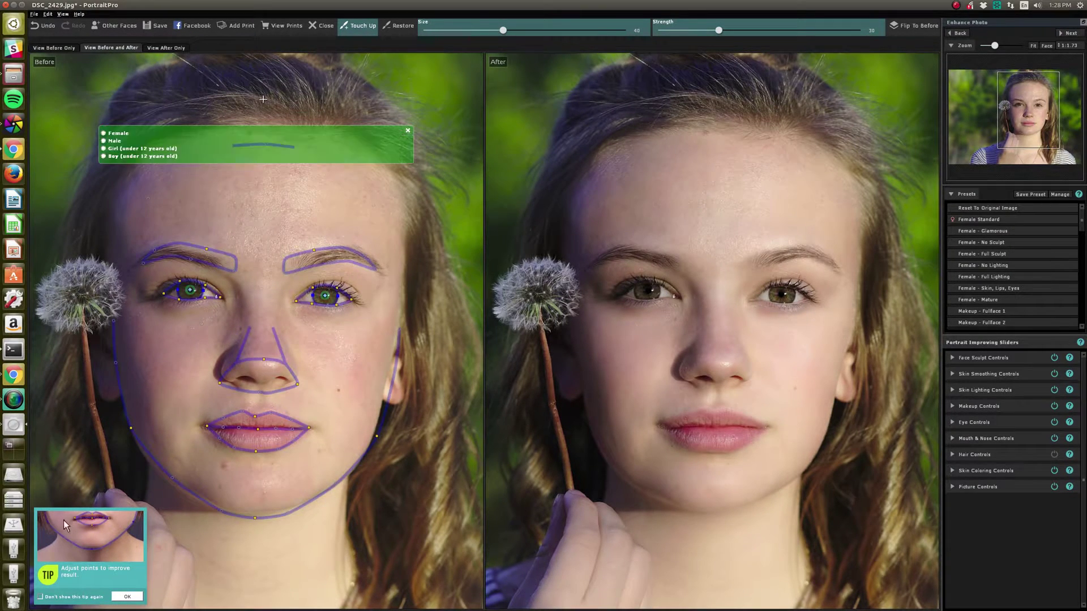
pyautogui.click(35, 14)
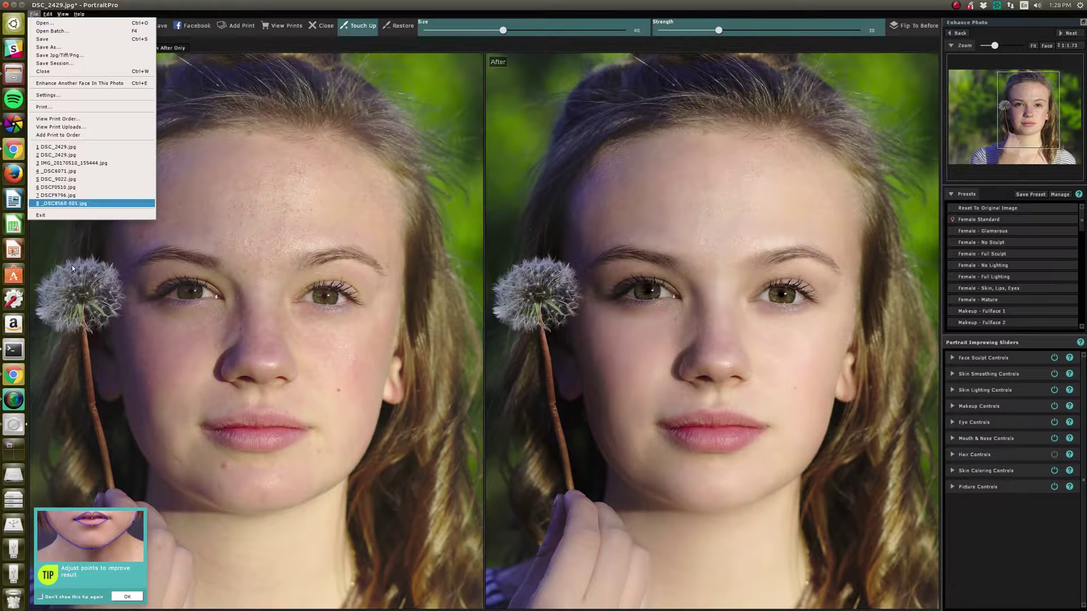
pyautogui.click(51, 217)
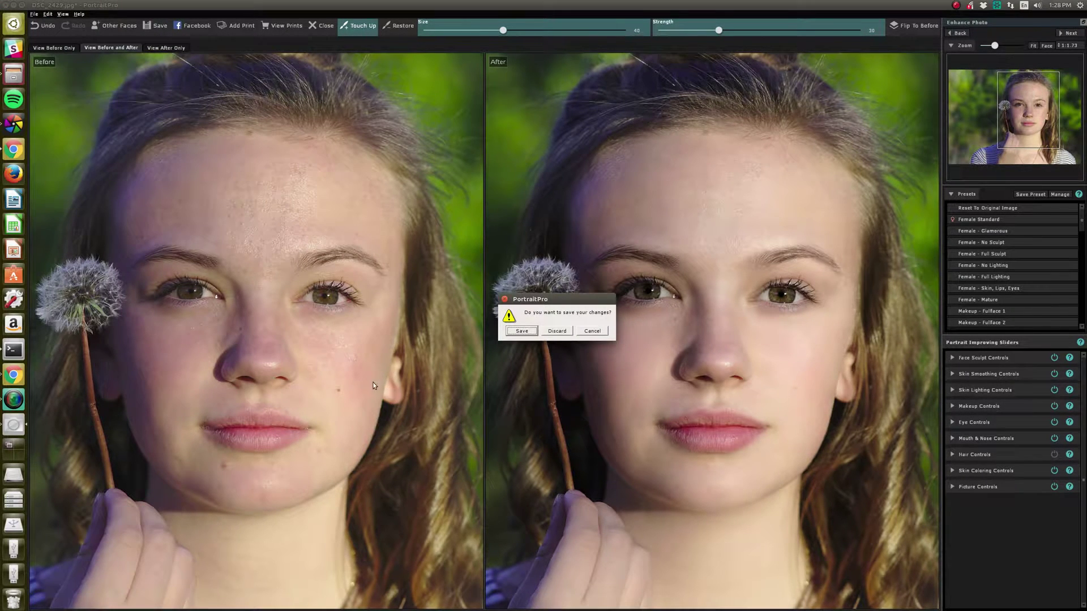
# - Discard the changes, then open DSC_2429.jpg with PortraitPro from the Pictures folder
pyautogui.click(557, 333)
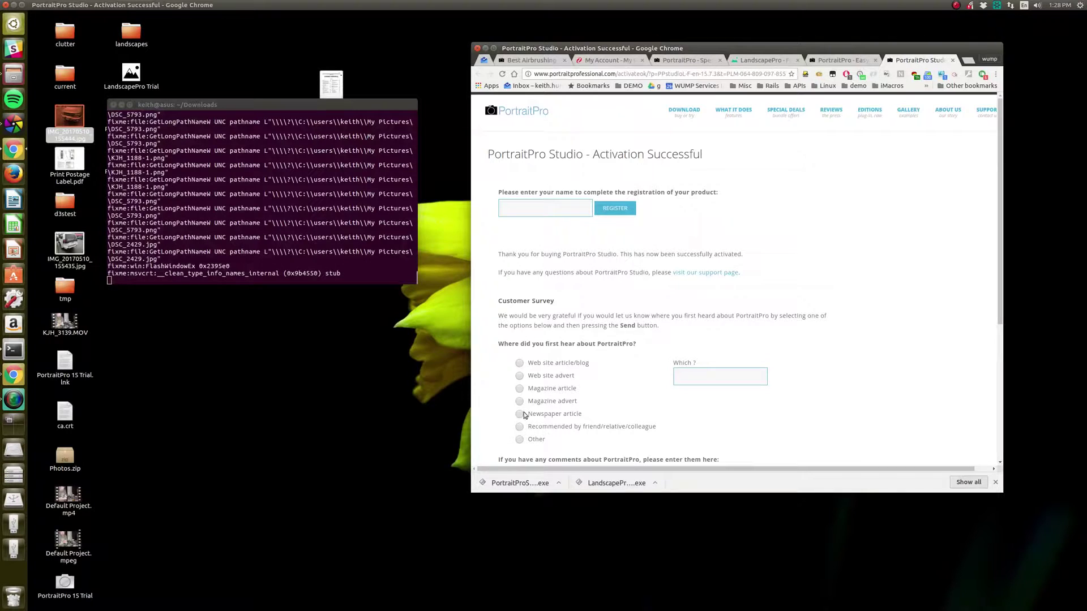
pyautogui.hotkey('alt', 'Tab')
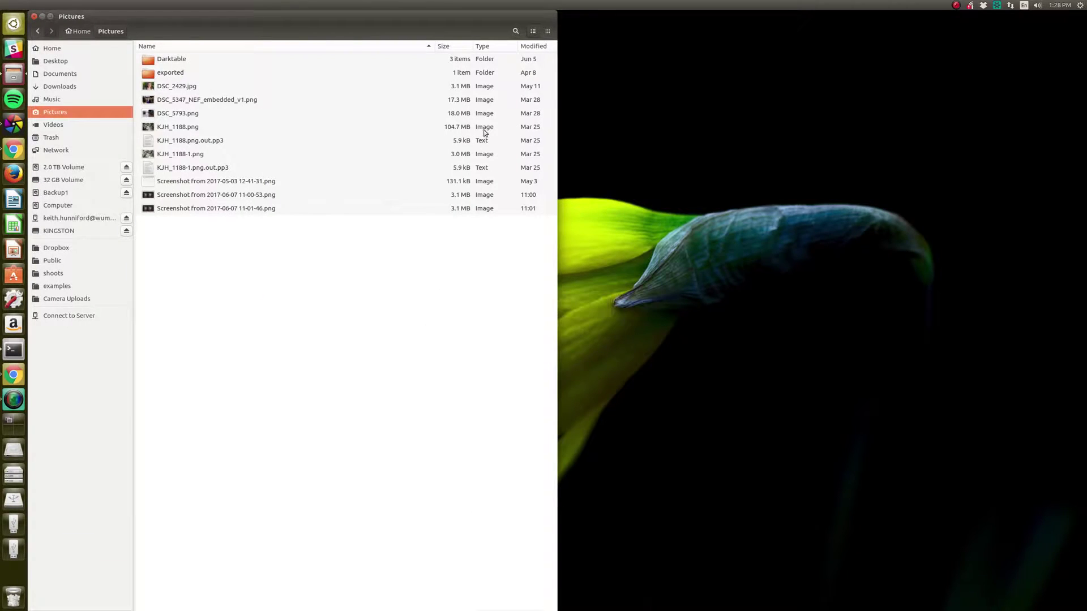
pyautogui.rightClick(177, 89)
pyautogui.moveTo(204, 104)
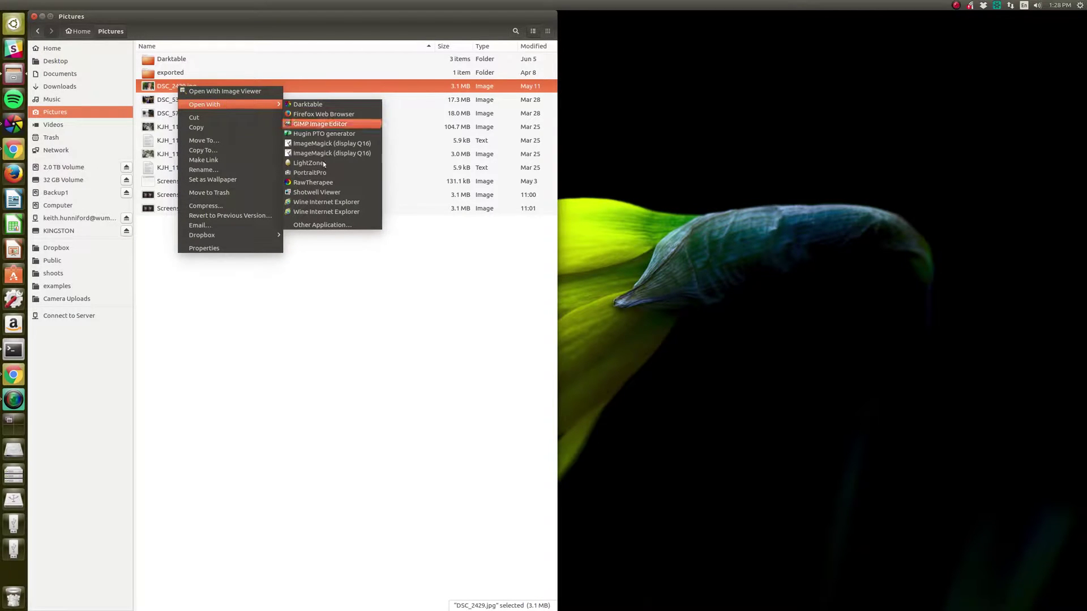
pyautogui.click(318, 172)
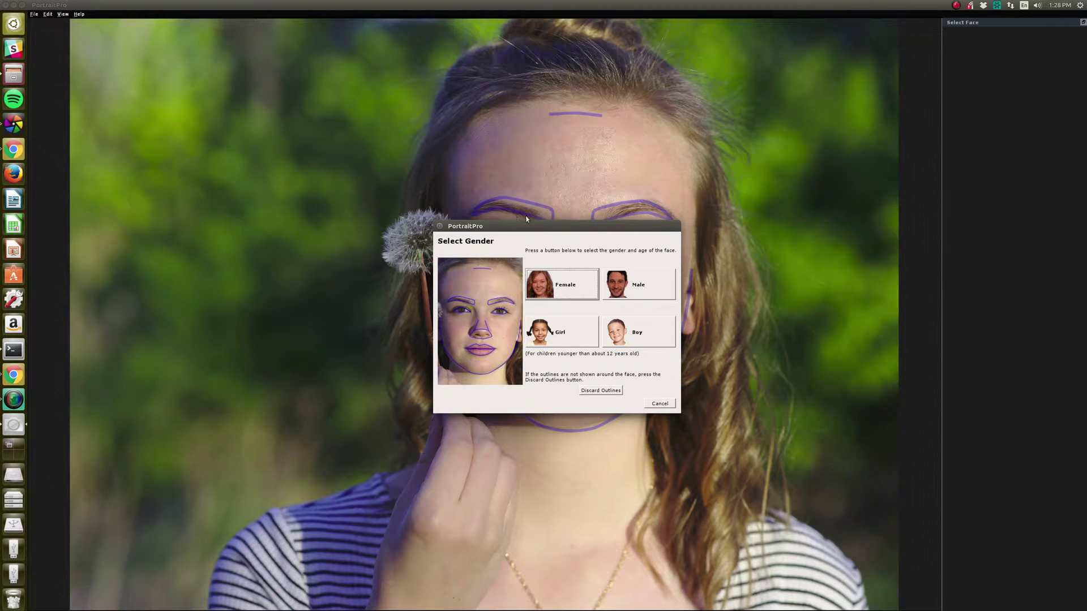
# - Mark the detected face as female, then Alt+Tab to the Pictures file window
pyautogui.click(568, 291)
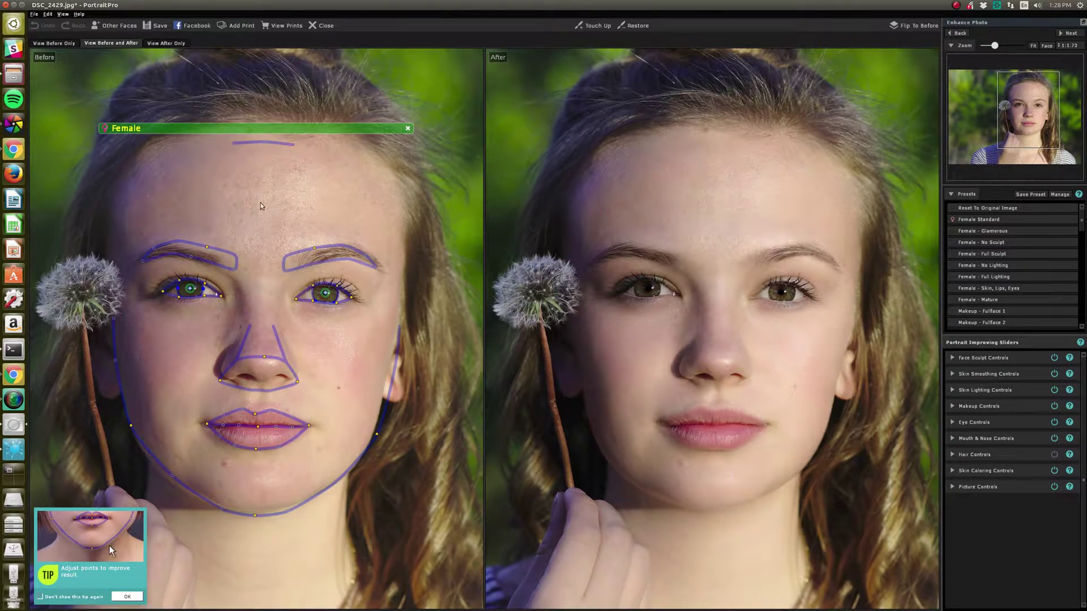
pyautogui.scroll(-2, 291, 208)
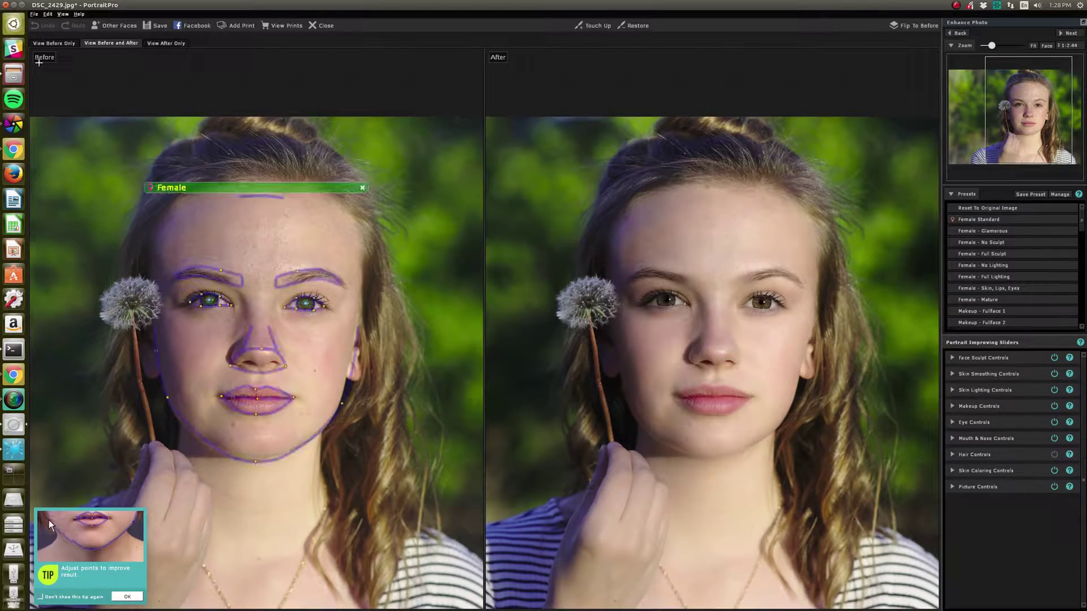
pyautogui.hotkey('alt', 'Tab')
pyautogui.press('Tab')
pyautogui.press('Tab')
pyautogui.press('Tab')
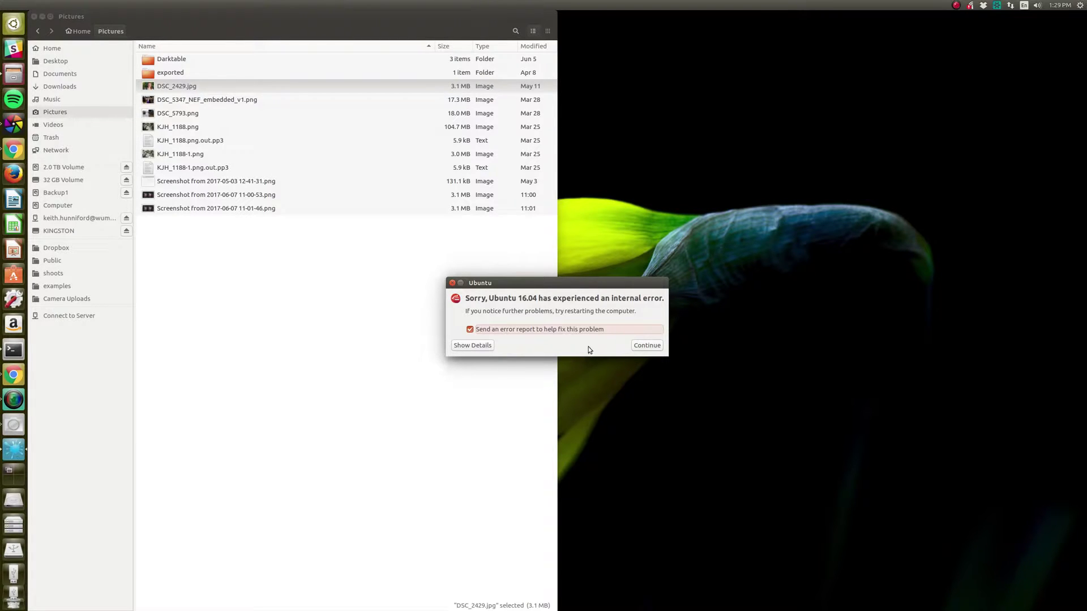
# - Show the error details, then browse all applications for DSC_2429.jpg and cancel
pyautogui.click(488, 344)
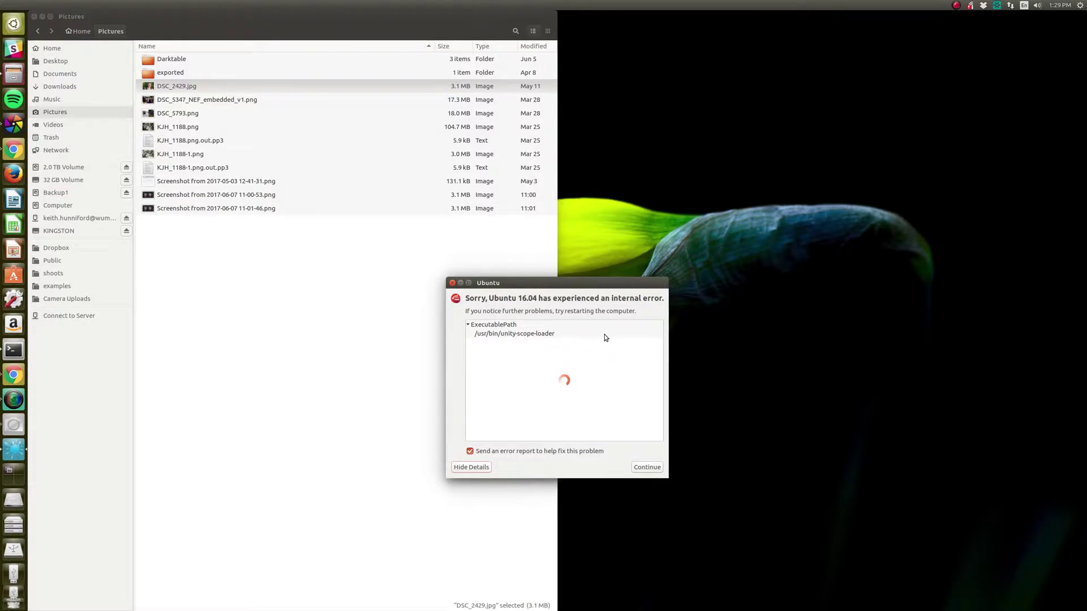
pyautogui.click(383, 250)
pyautogui.rightClick(203, 85)
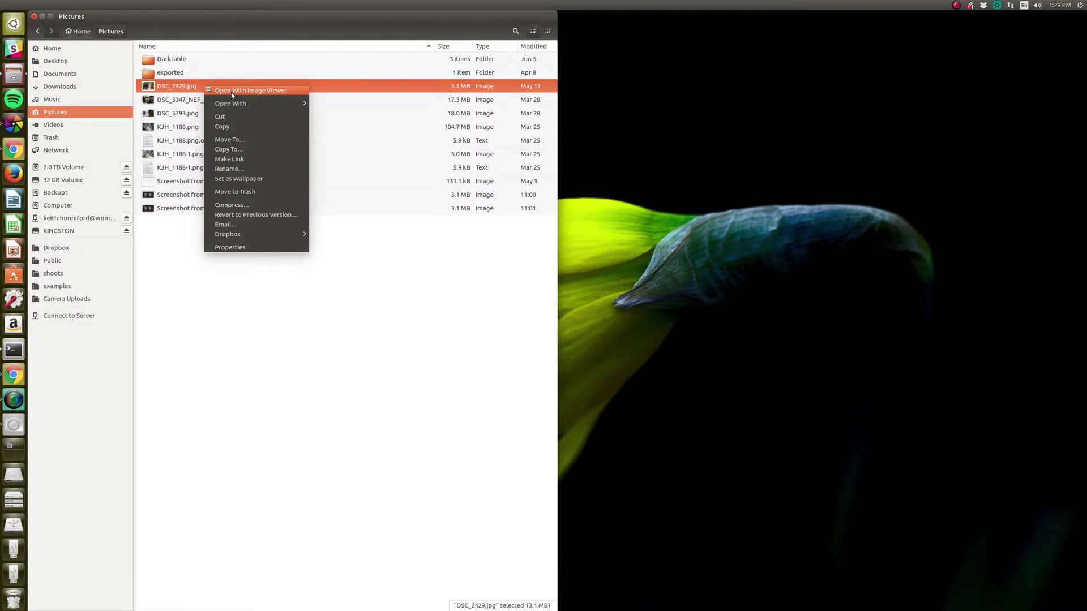
pyautogui.moveTo(254, 104)
pyautogui.click(348, 224)
pyautogui.scroll(-1, 326, 331)
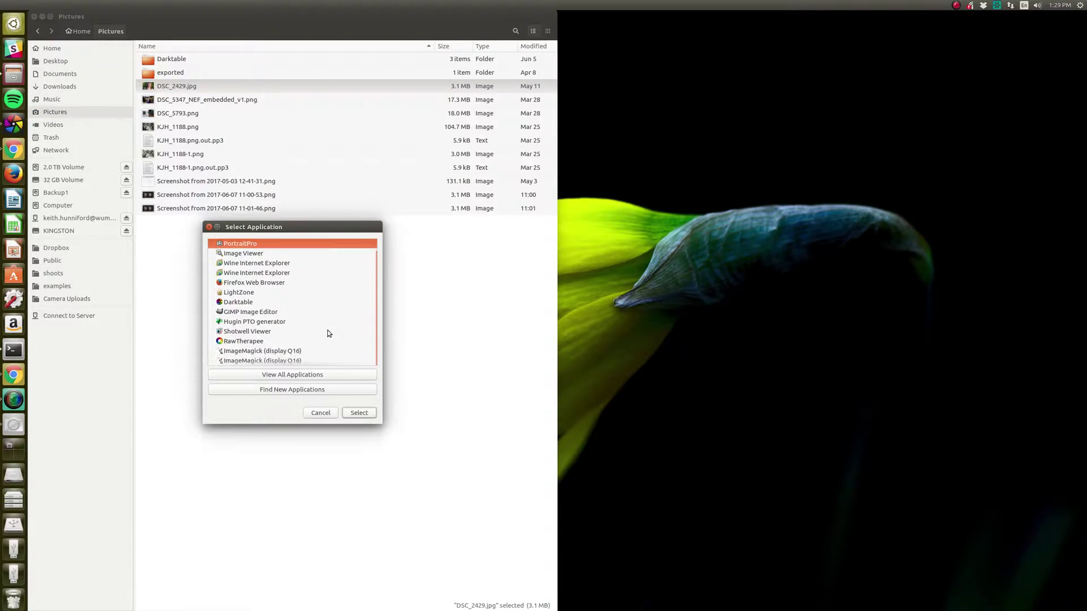
pyautogui.click(292, 375)
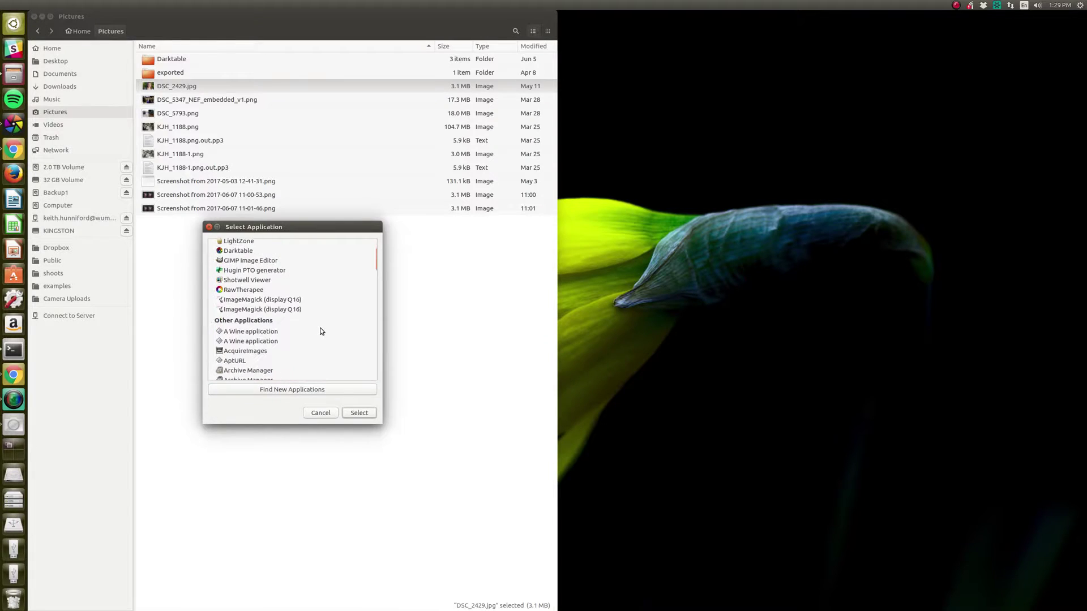
pyautogui.scroll(-1, 320, 330)
pyautogui.scroll(1, 321, 330)
pyautogui.scroll(-1, 320, 331)
pyautogui.scroll(-1, 320, 330)
pyautogui.scroll(-2, 320, 329)
pyautogui.scroll(-2, 317, 313)
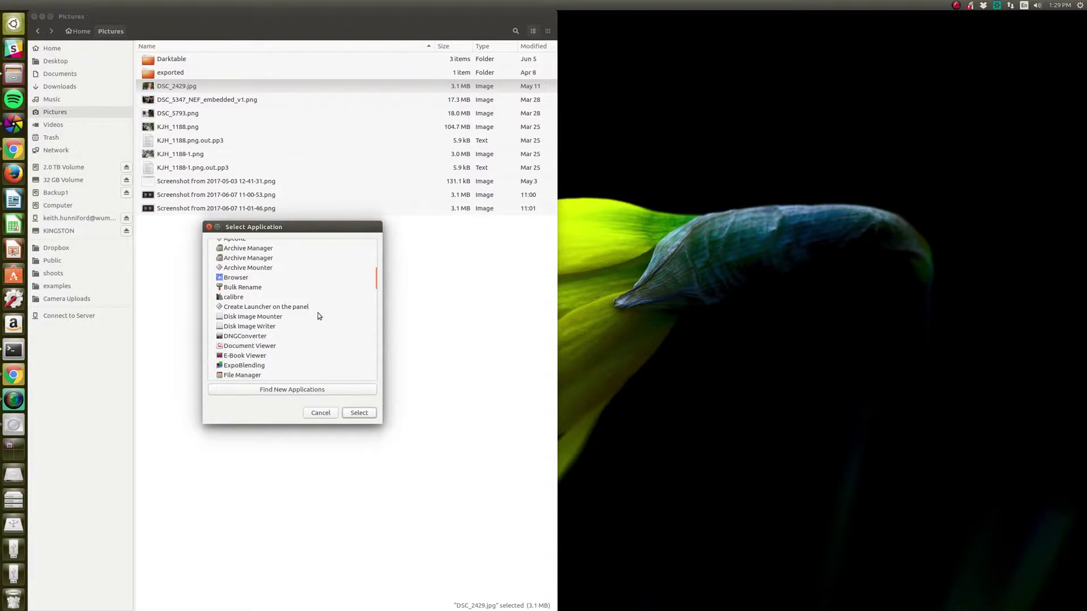
pyautogui.click(321, 413)
pyautogui.click(196, 89)
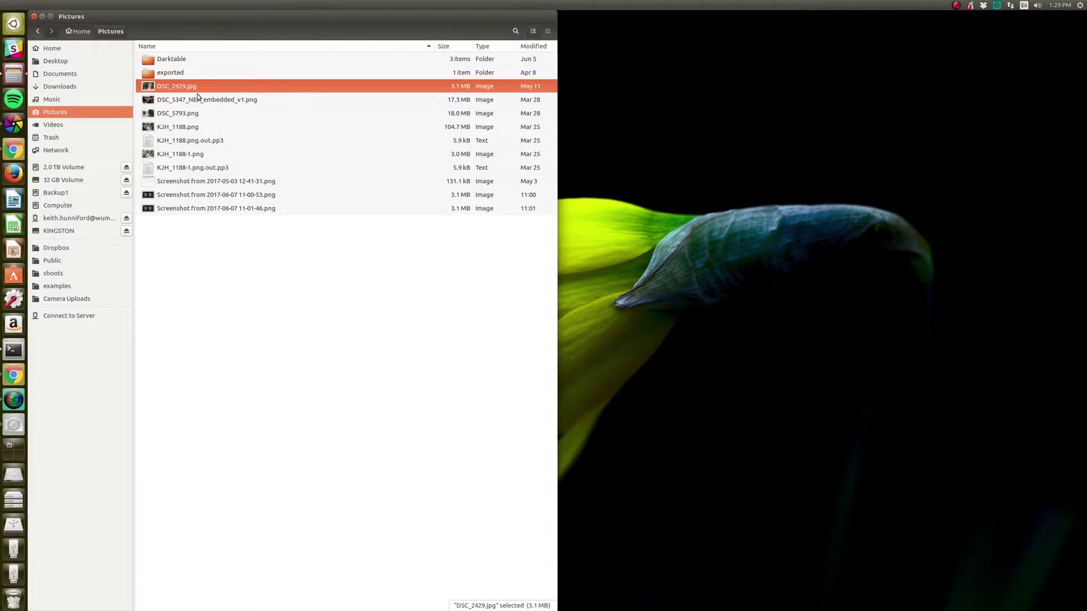
# - Switch between windows, then open and dismiss DSC_2429.jpg's menu and PortraitPro's File menu
pyautogui.hotkey('alt', 'Tab')
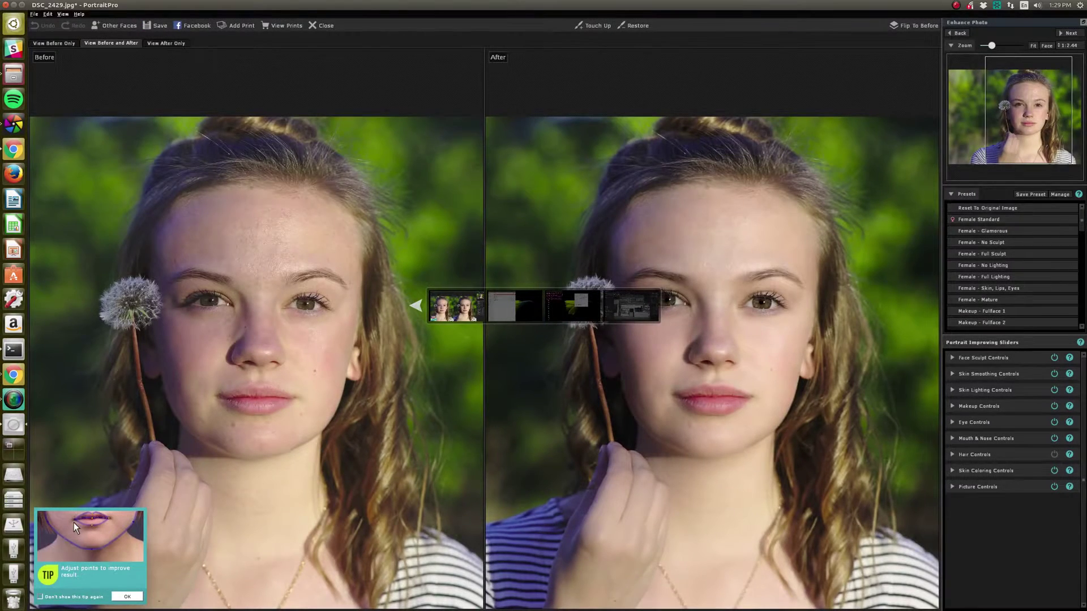
pyautogui.hotkey('alt', 'Tab')
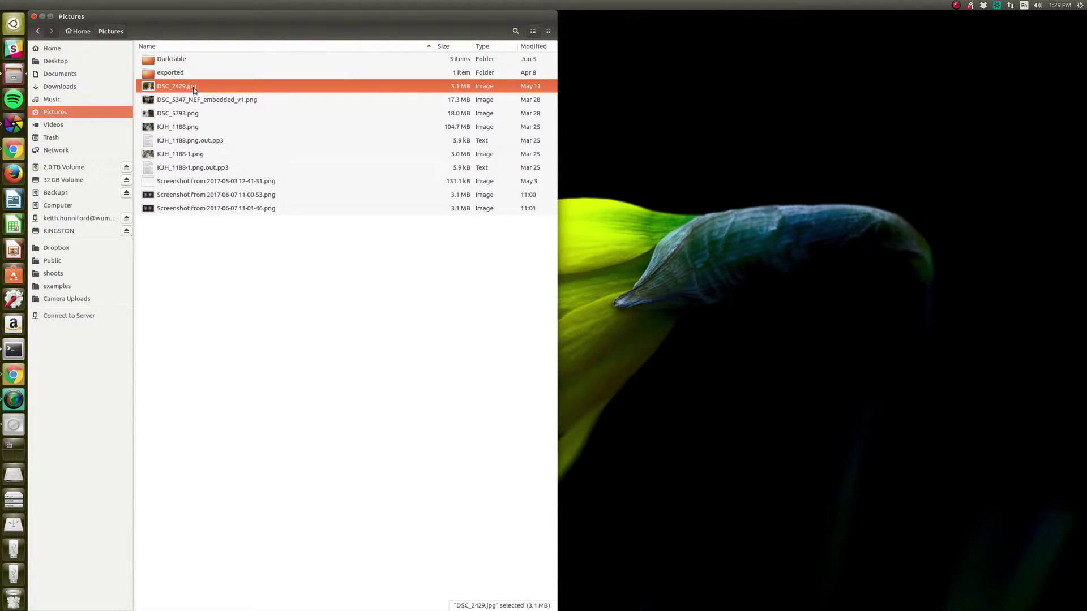
pyautogui.rightClick(193, 88)
pyautogui.moveTo(219, 105)
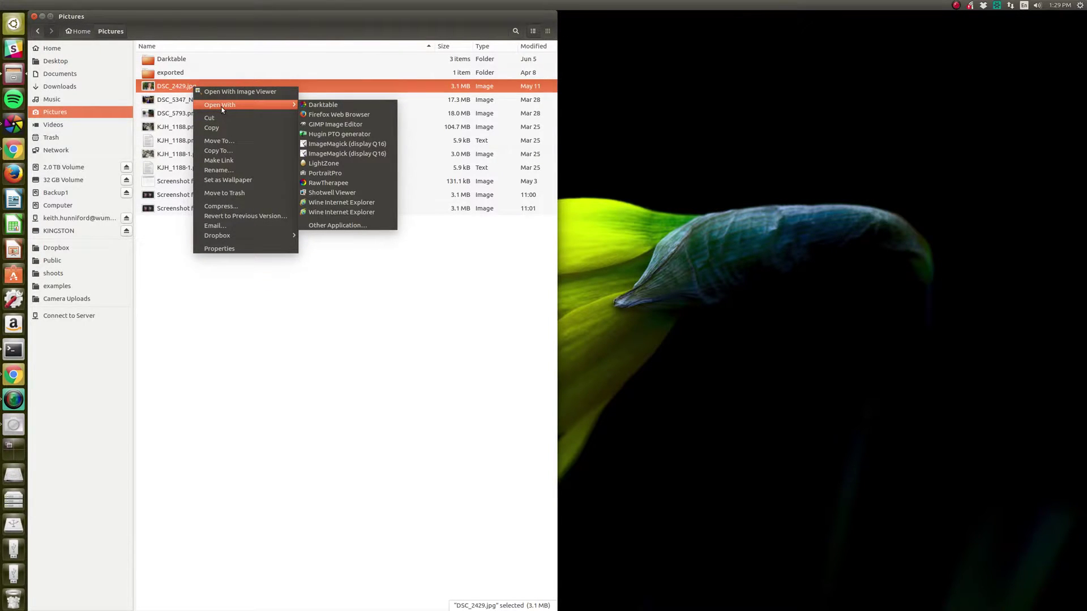
pyautogui.click(248, 360)
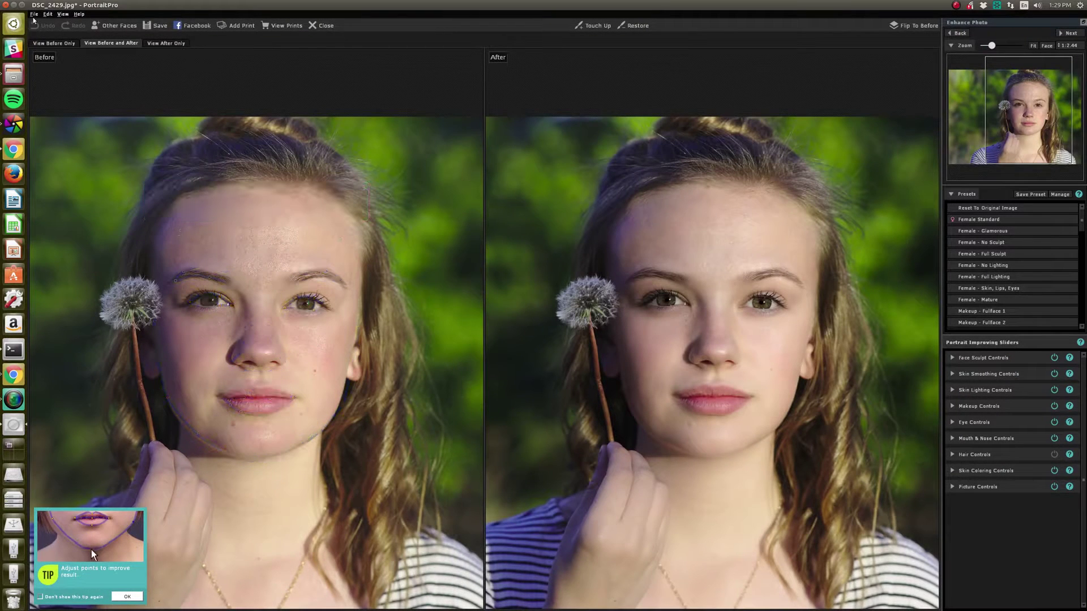
pyautogui.click(34, 15)
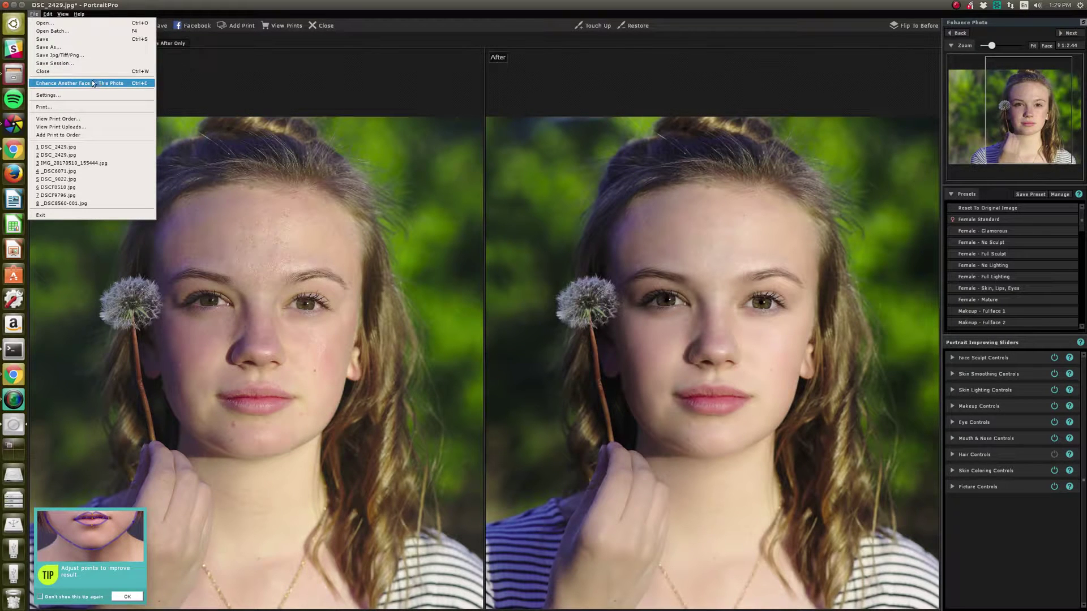
pyautogui.click(71, 96)
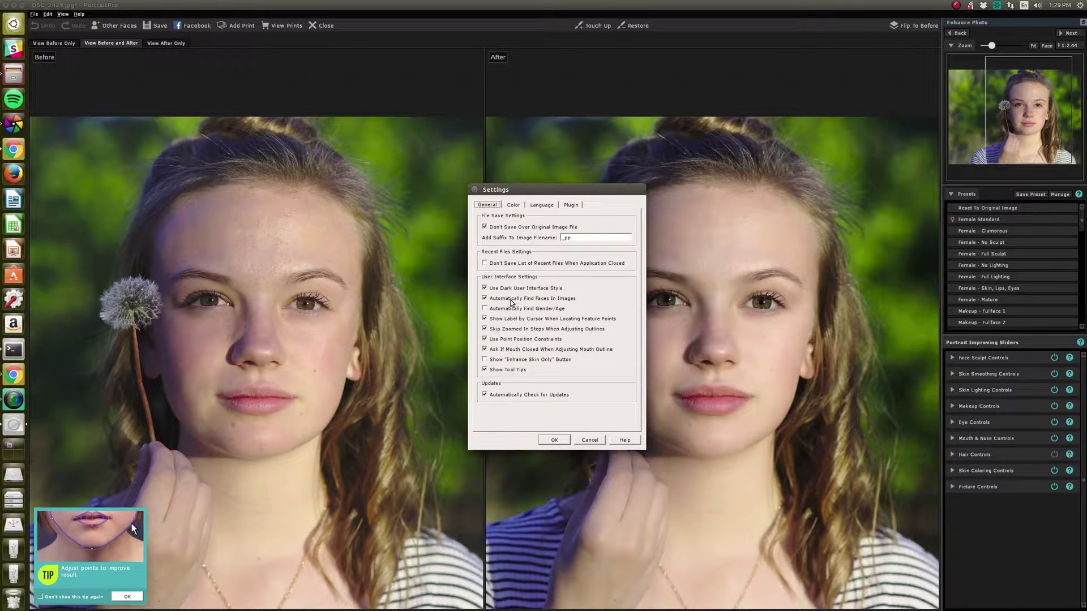
# - Check the original DSC_2429.jpg in the Pictures folder, then return to PortraitPro's Settings
pyautogui.hotkey('alt', 'Tab')
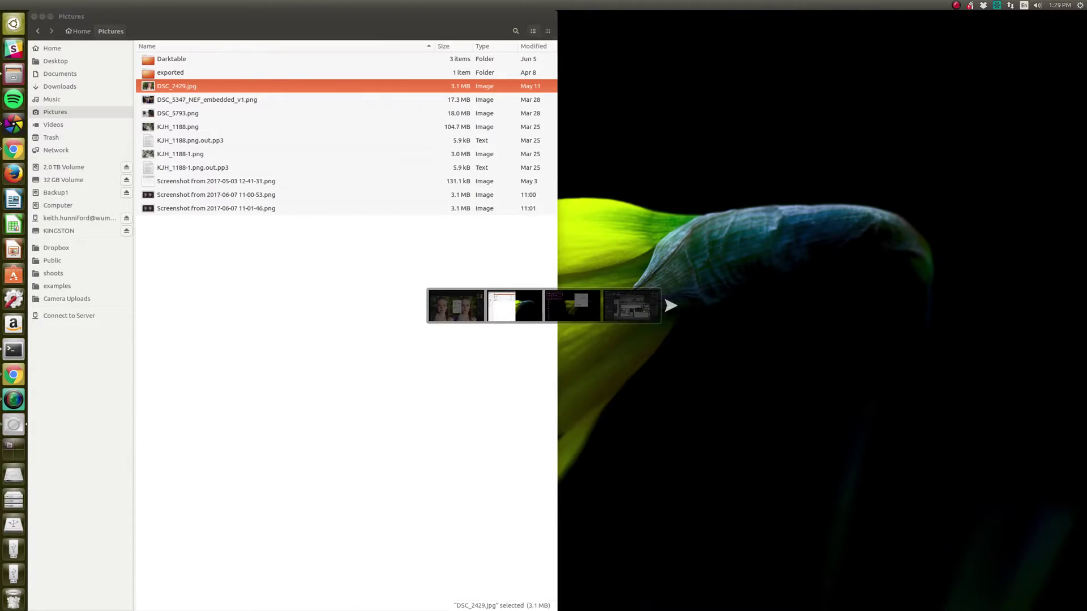
pyautogui.rightClick(263, 81)
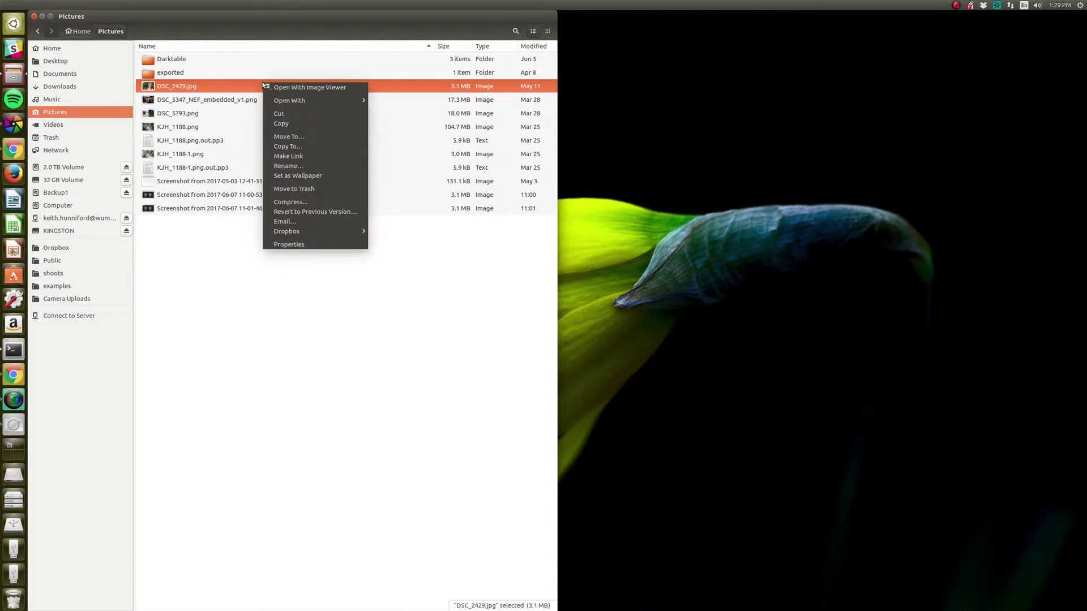
pyautogui.click(252, 391)
pyautogui.hotkey('alt', 'Tab')
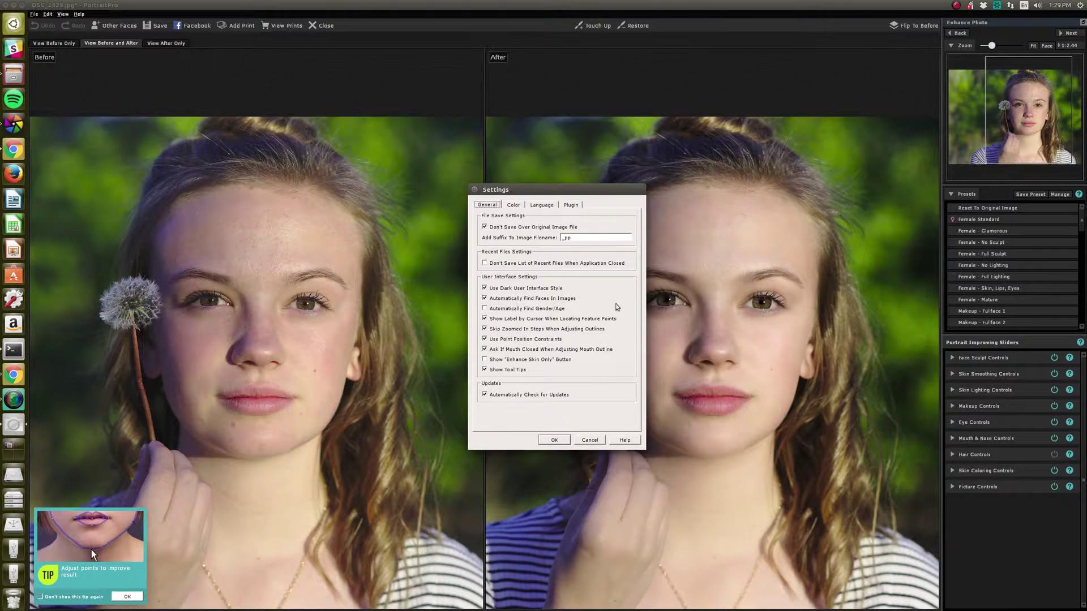
# - Enable 'Automatically Find Gender/Age' in Settings, then reopen Settings and confirm it again
pyautogui.click(484, 308)
pyautogui.click(556, 440)
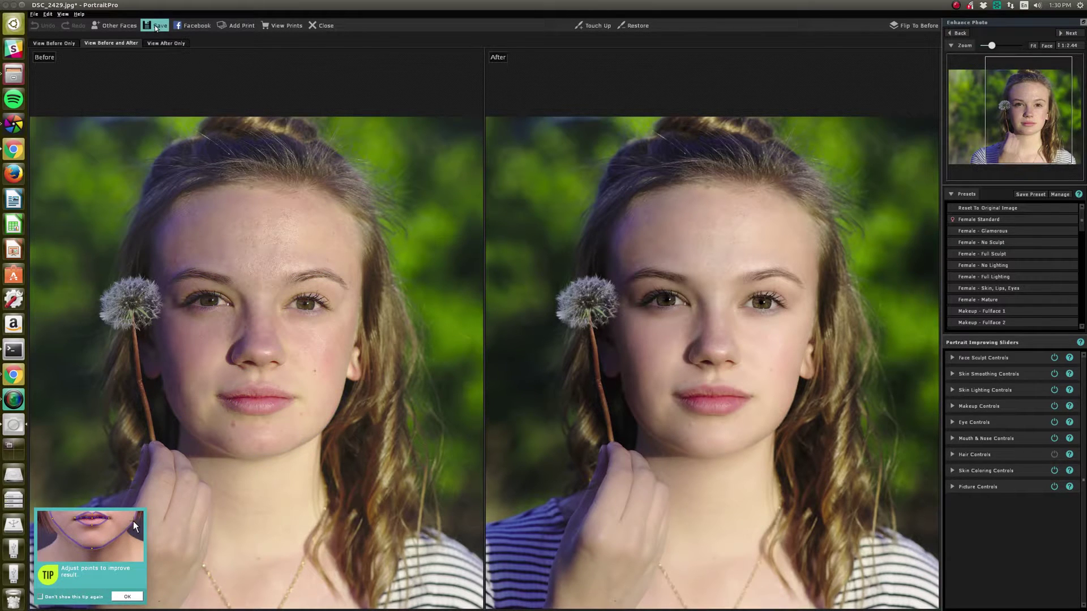
pyautogui.click(35, 15)
pyautogui.click(60, 94)
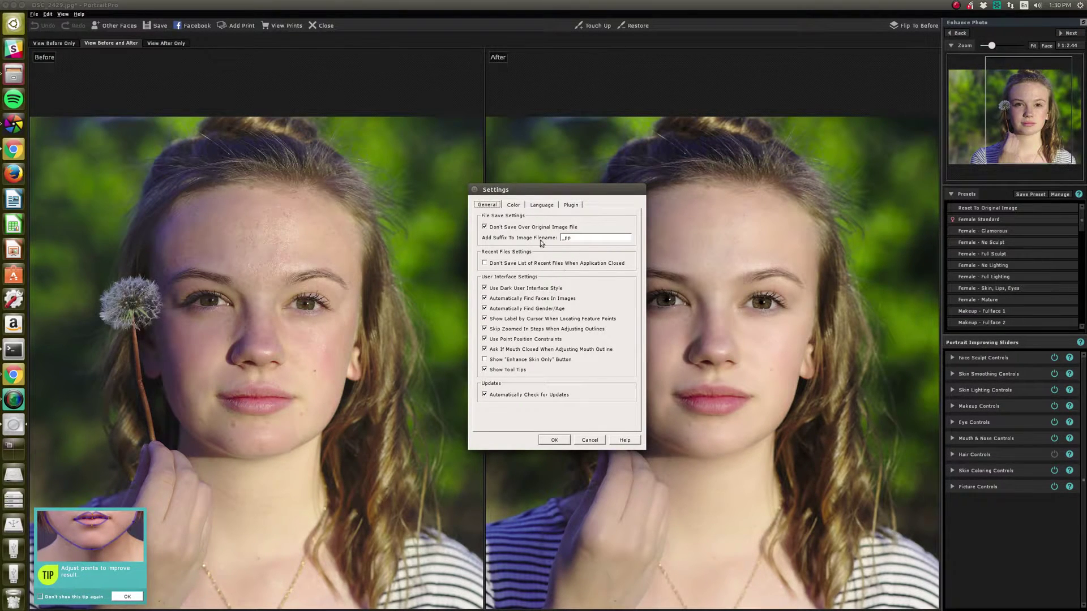
pyautogui.click(553, 440)
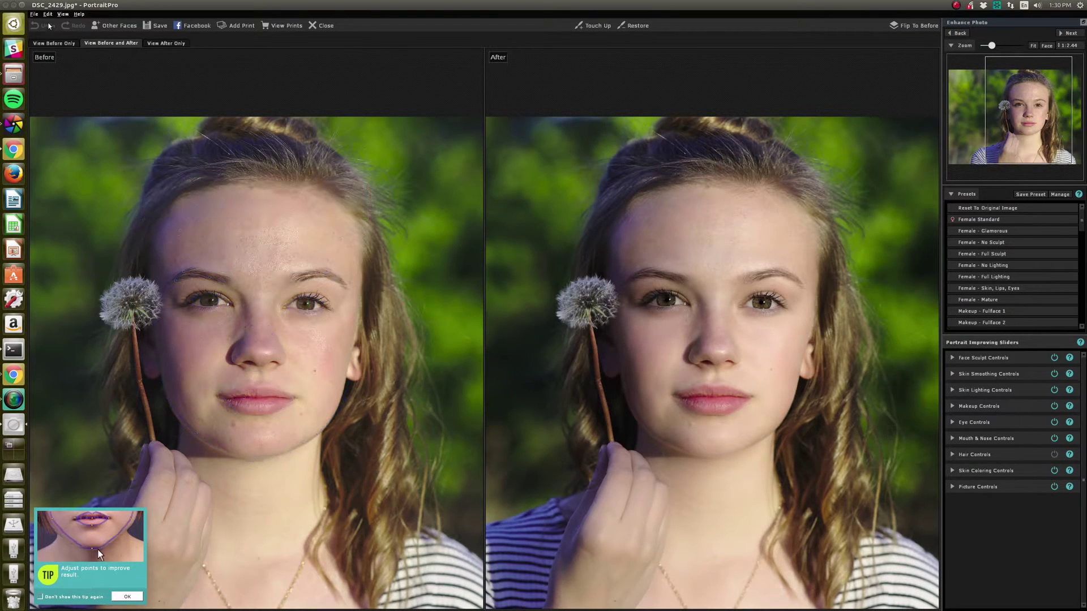
# - Save the portrait as JPEG with the suggested name DSC_2429_pp.jpg, after one cancelled attempt
pyautogui.click(34, 13)
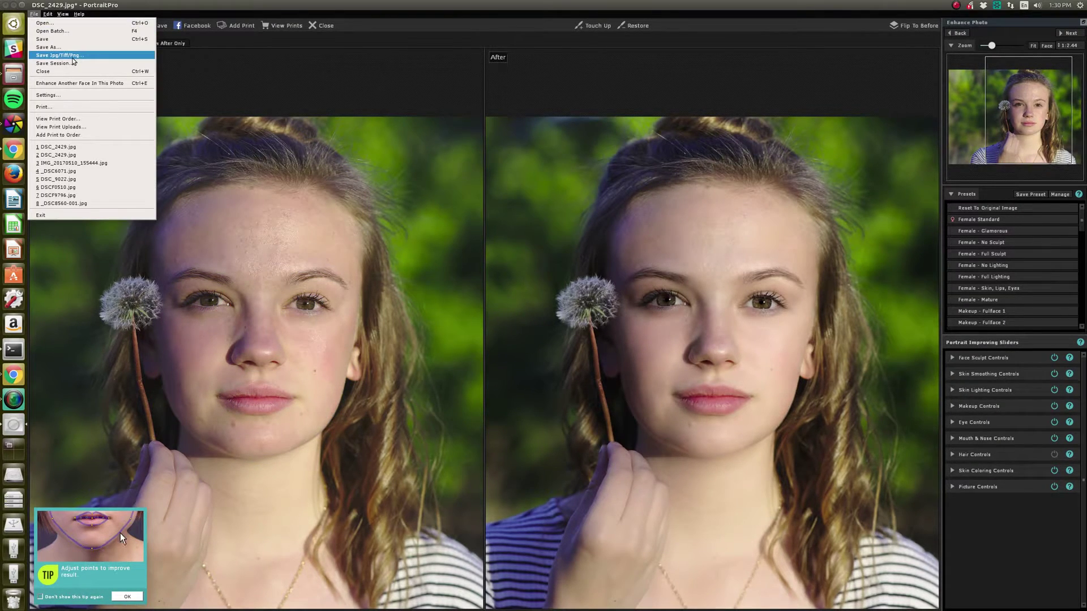
pyautogui.click(60, 54)
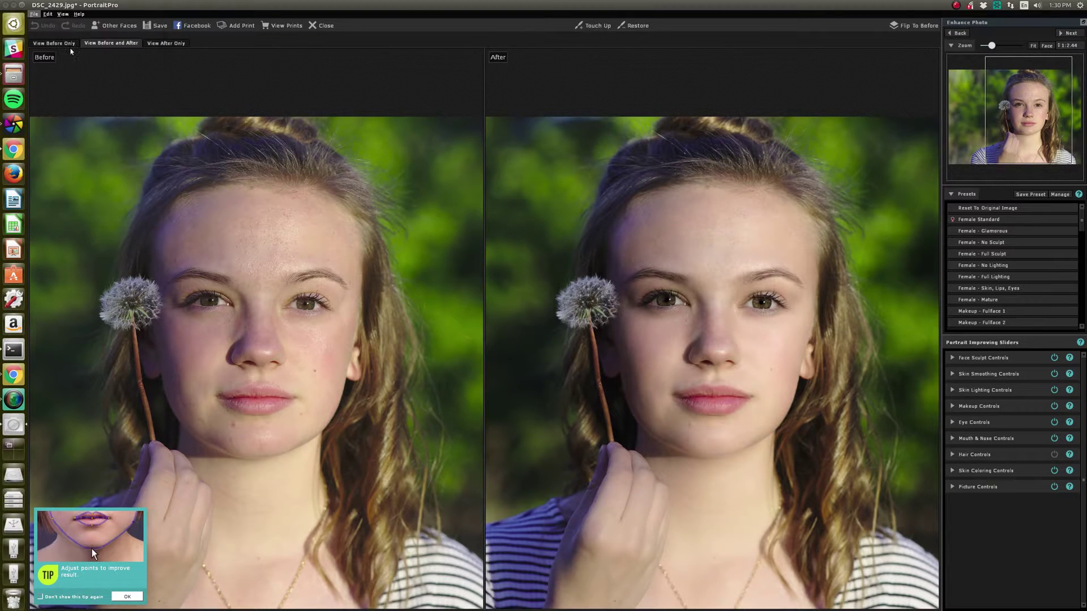
pyautogui.press('Return')
pyautogui.click(34, 14)
pyautogui.click(48, 40)
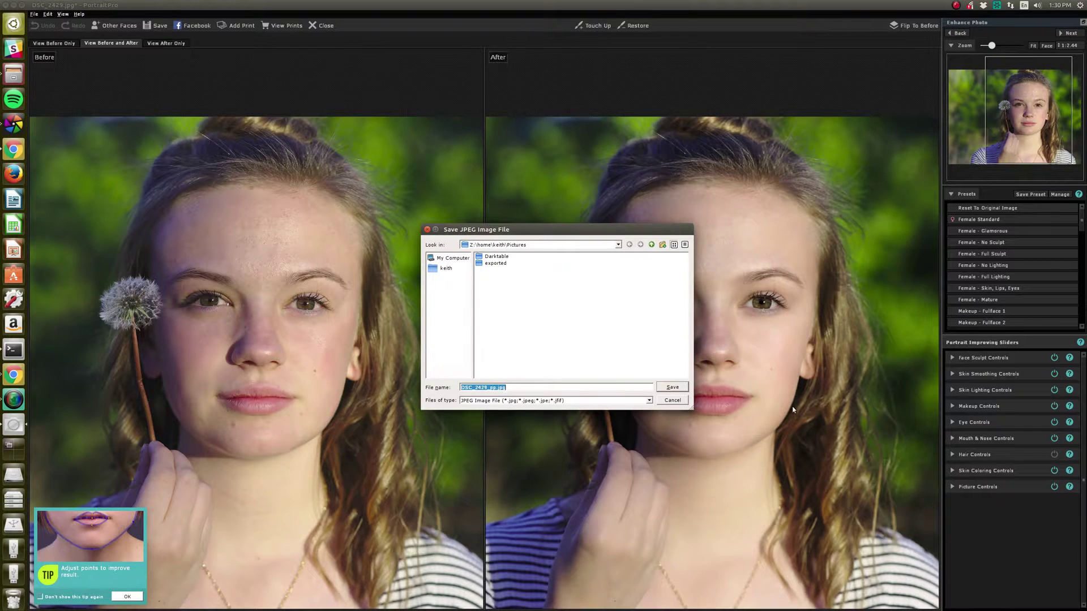
pyautogui.click(672, 387)
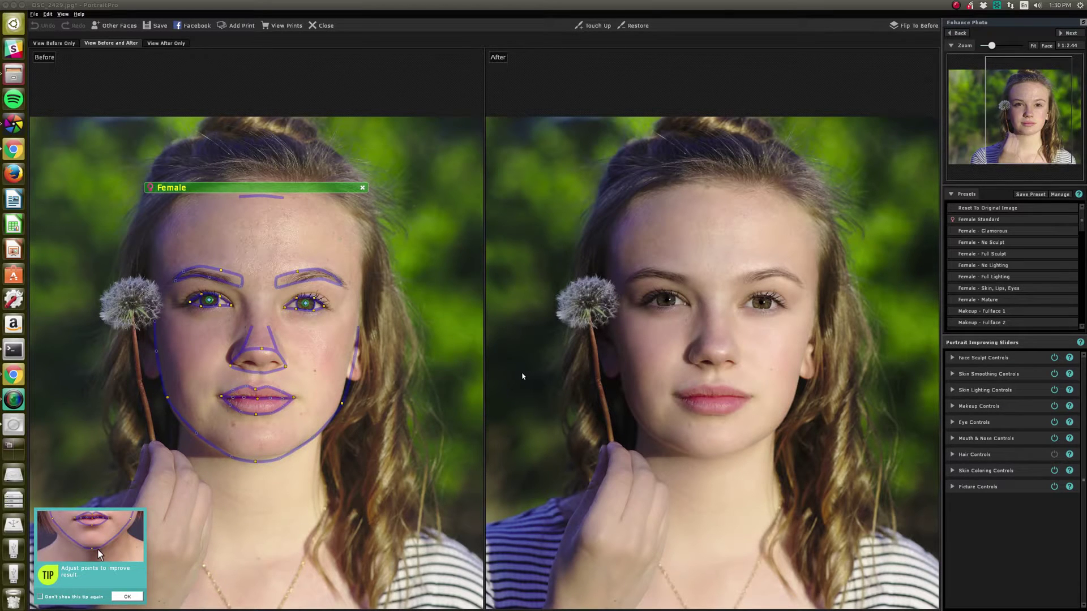
# - Open DSC_2429_pp.jpg from Pictures in Image Viewer, close it, and switch back to Files
pyautogui.hotkey('alt', 'F4')
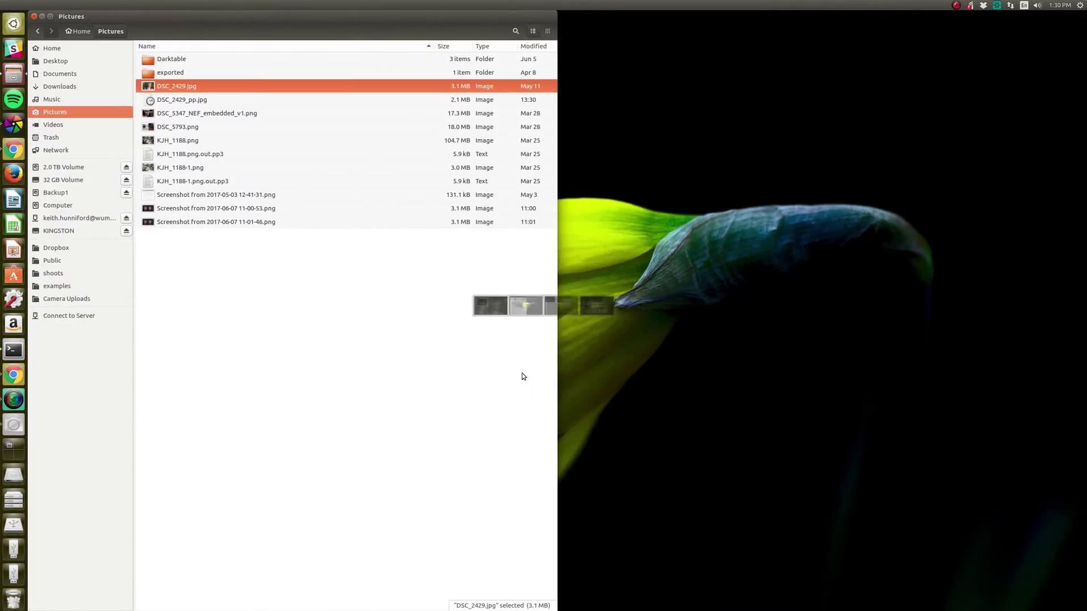
pyautogui.doubleClick(210, 99)
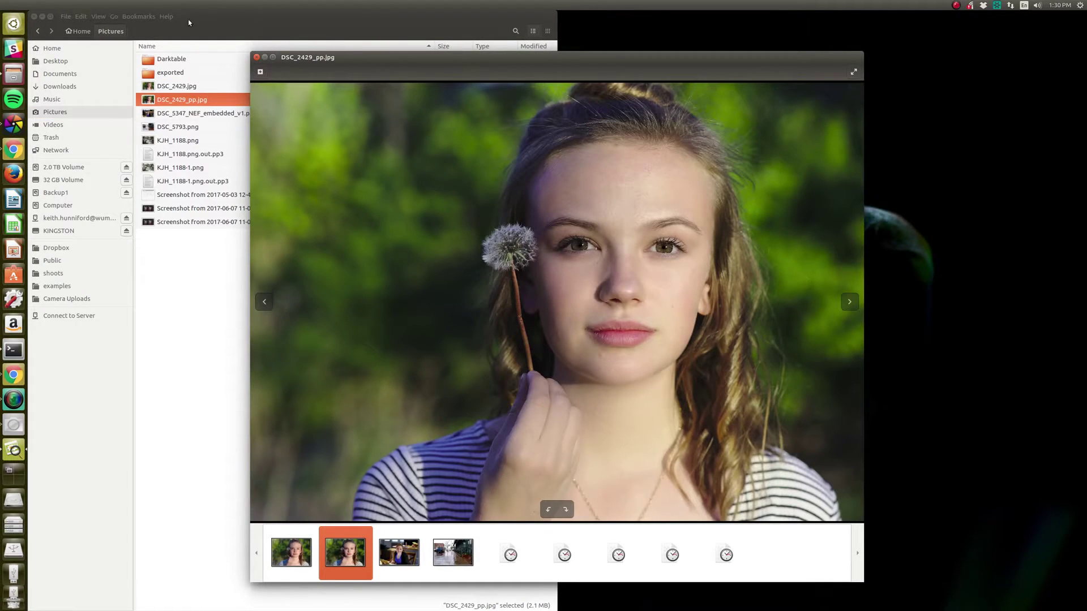
pyautogui.hotkey('alt', 'F4')
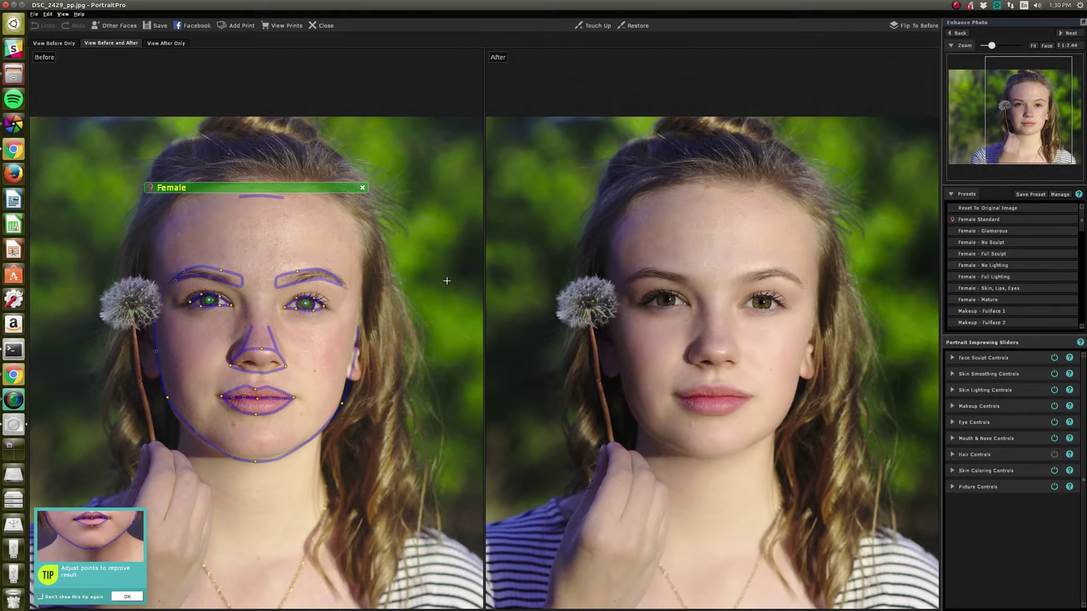
pyautogui.hotkey('alt', 'Tab')
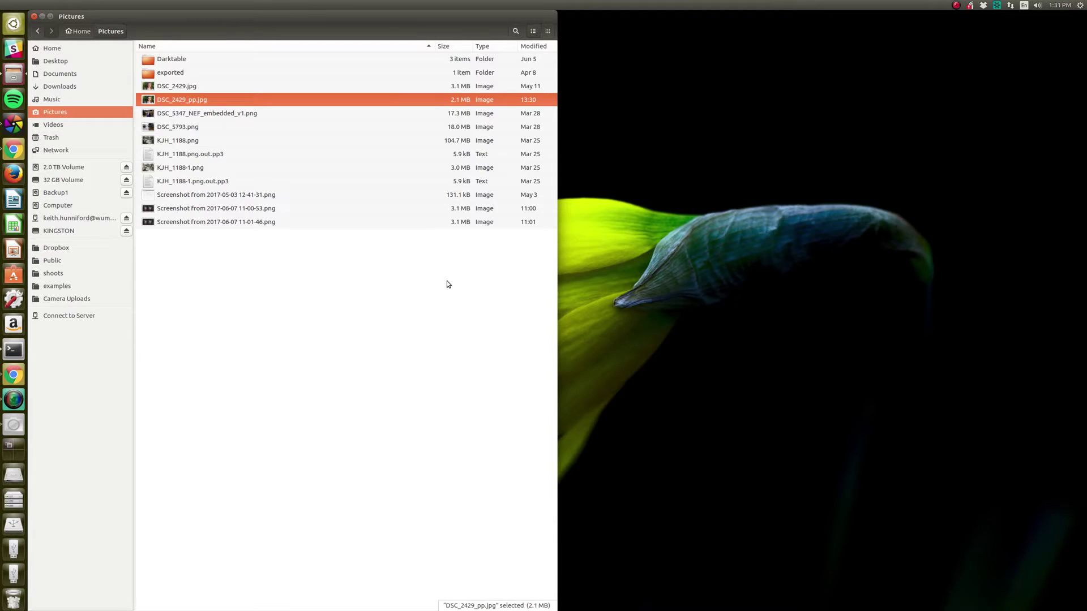
pyautogui.hotkey('alt', 'Tab')
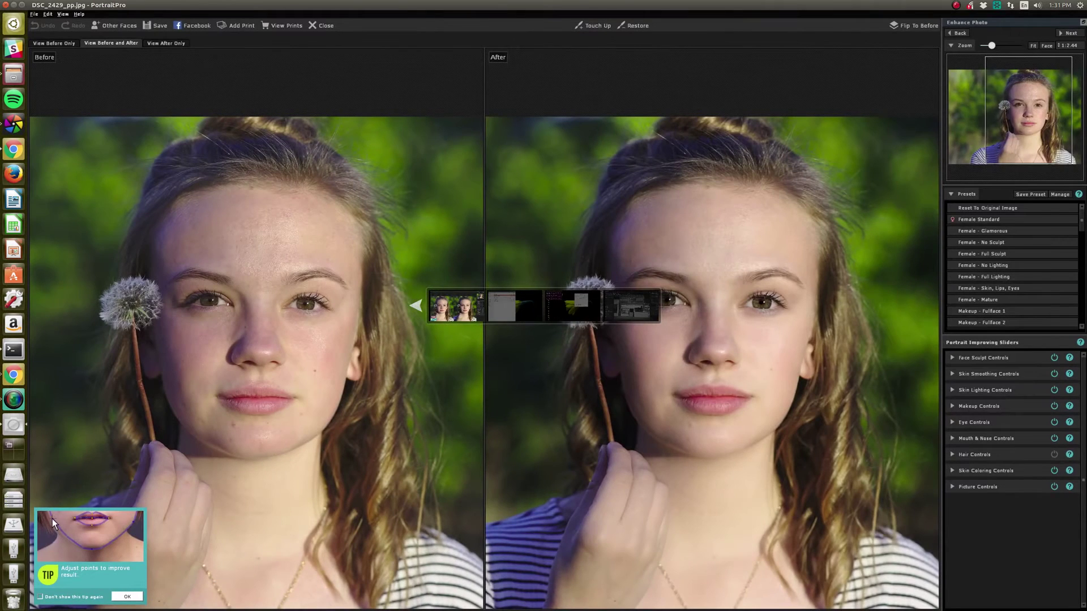
pyautogui.click(14, 23)
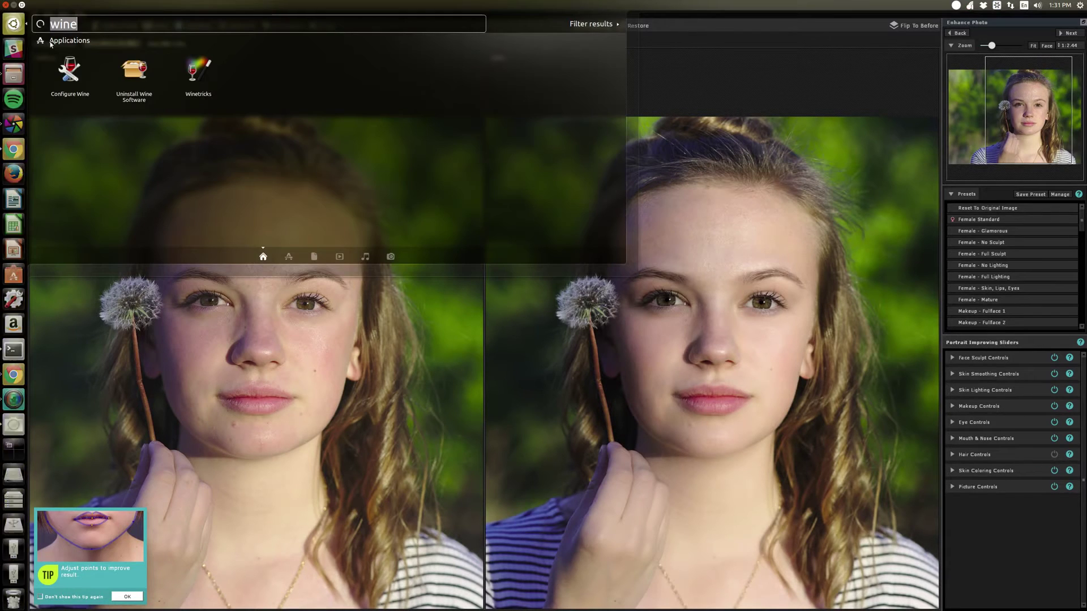
pyautogui.click(72, 69)
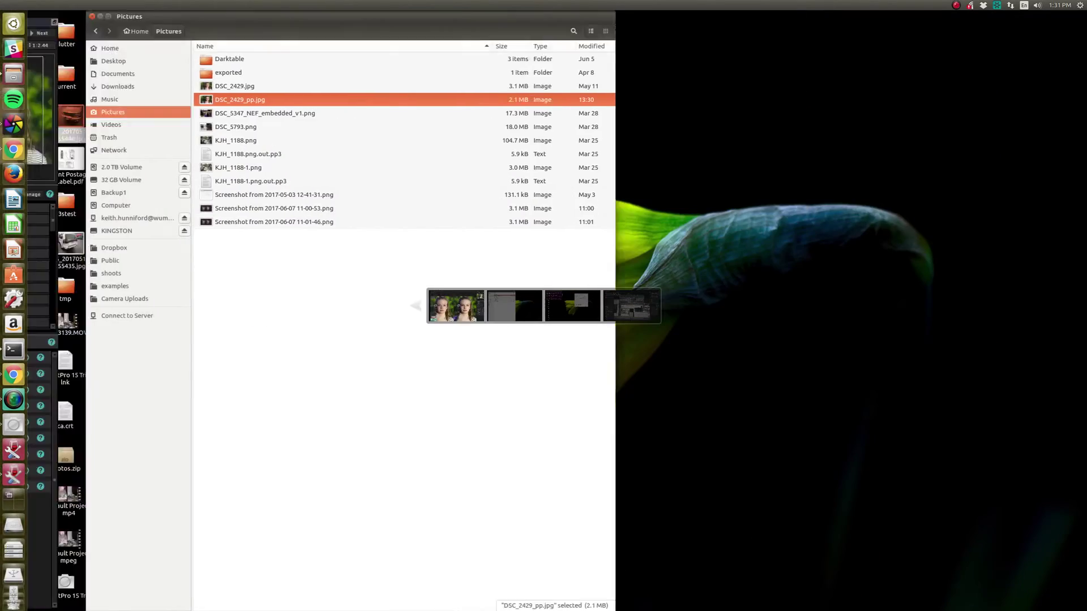
pyautogui.hotkey('alt', 'Tab')
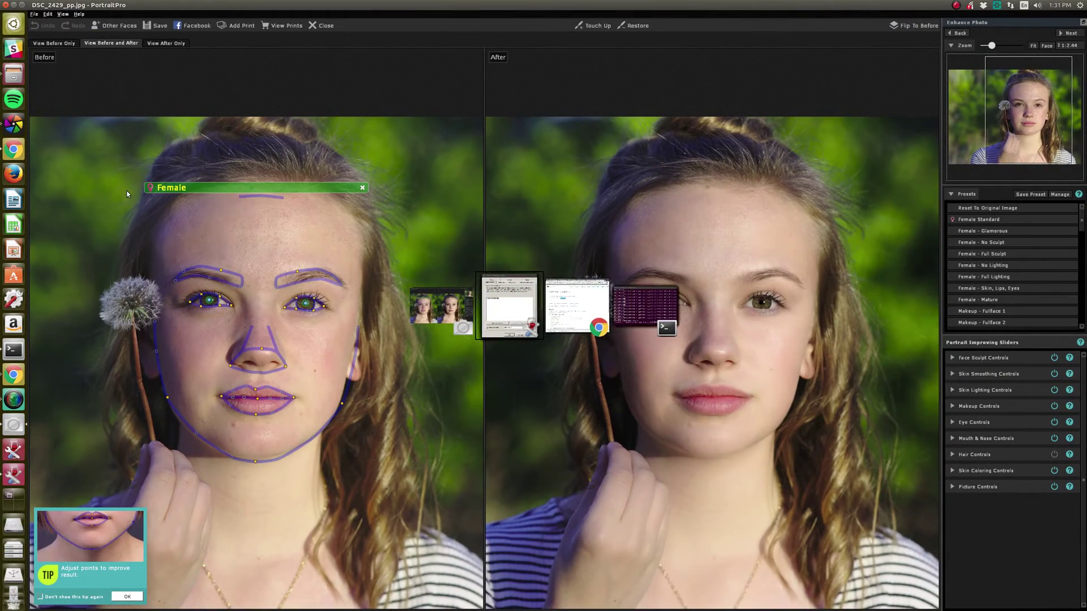
pyautogui.scroll(-2, 617, 262)
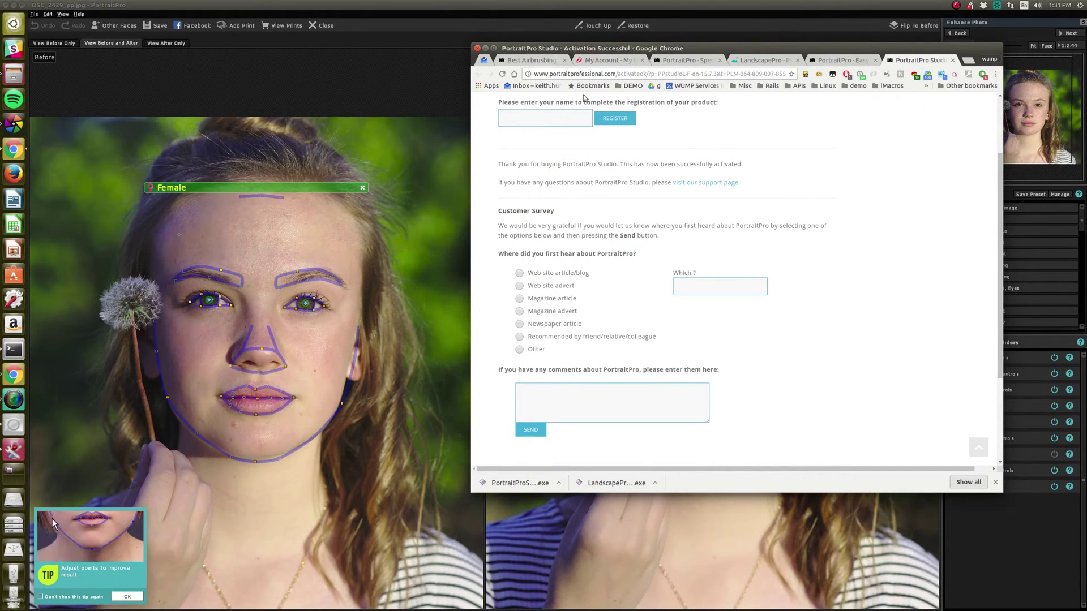
pyautogui.click(447, 142)
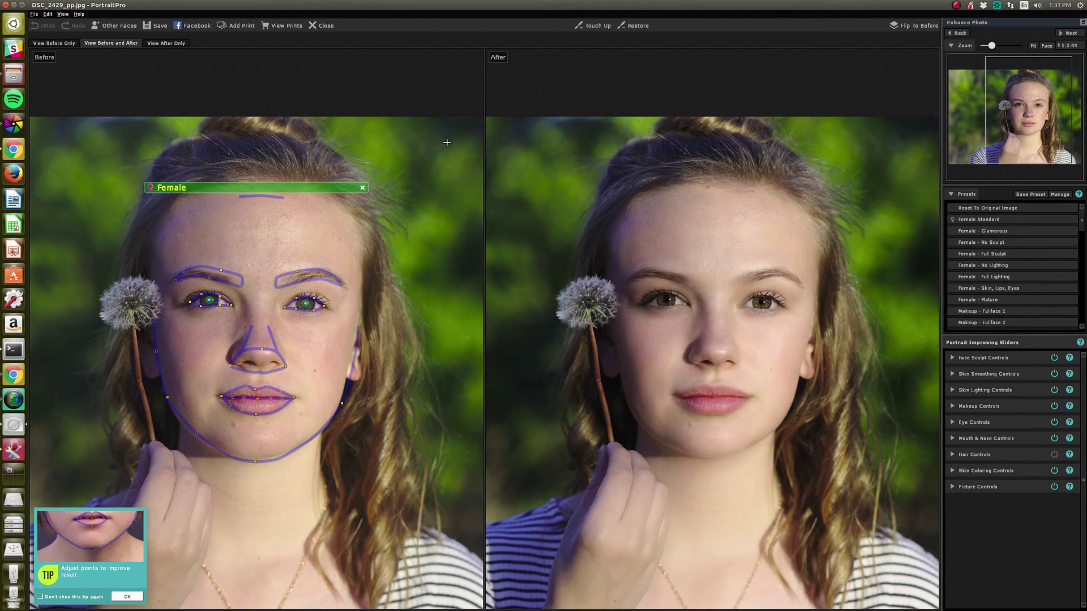
pyautogui.hotkey('alt', 'Tab')
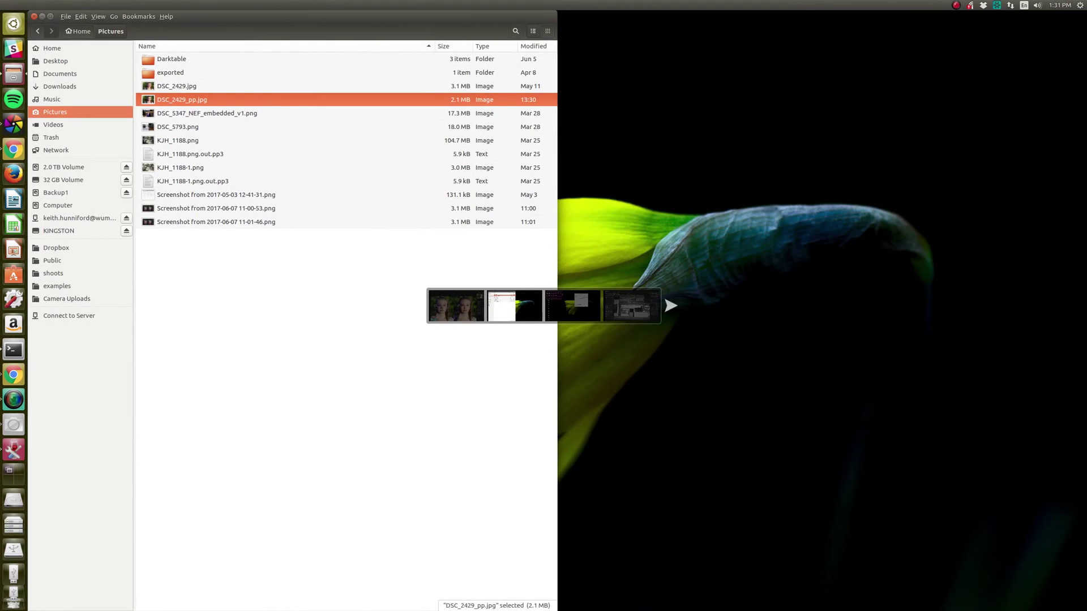
pyautogui.hotkey('alt', 'Tab')
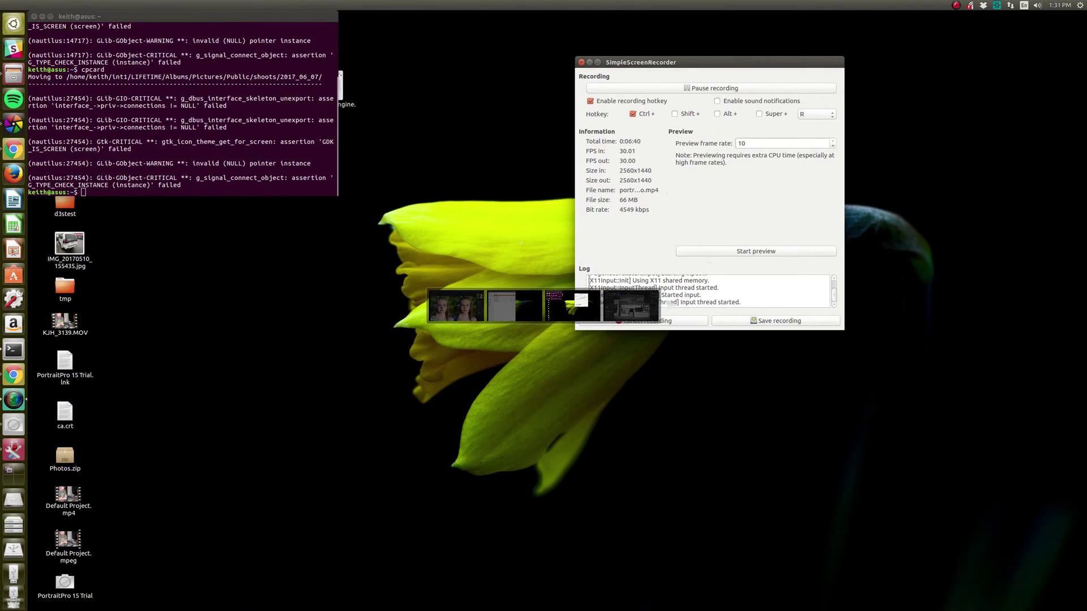
pyautogui.hotkey('alt', 'shift', 'Tab')
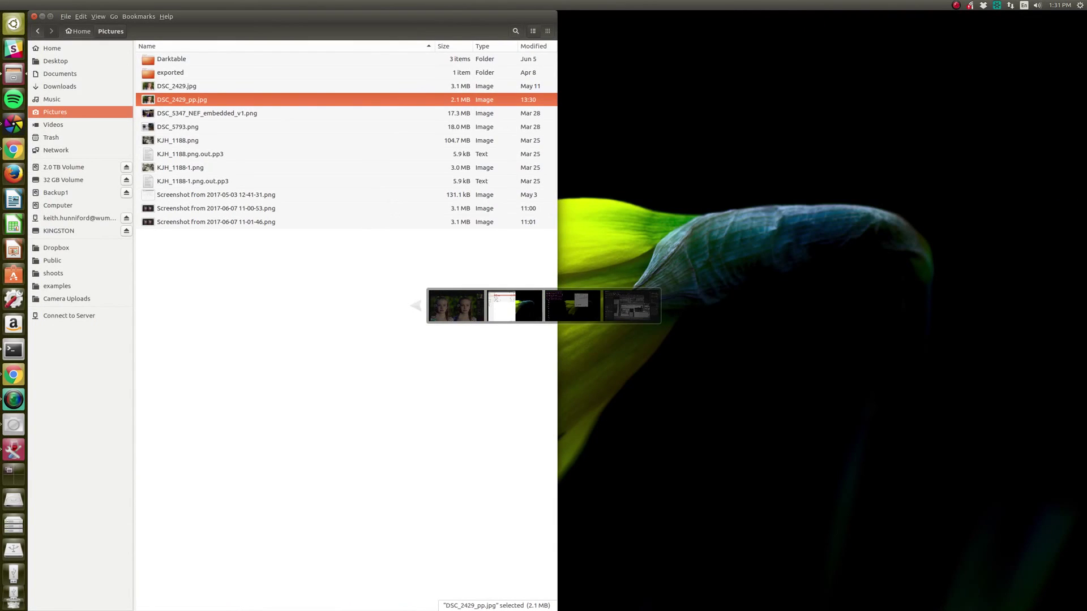